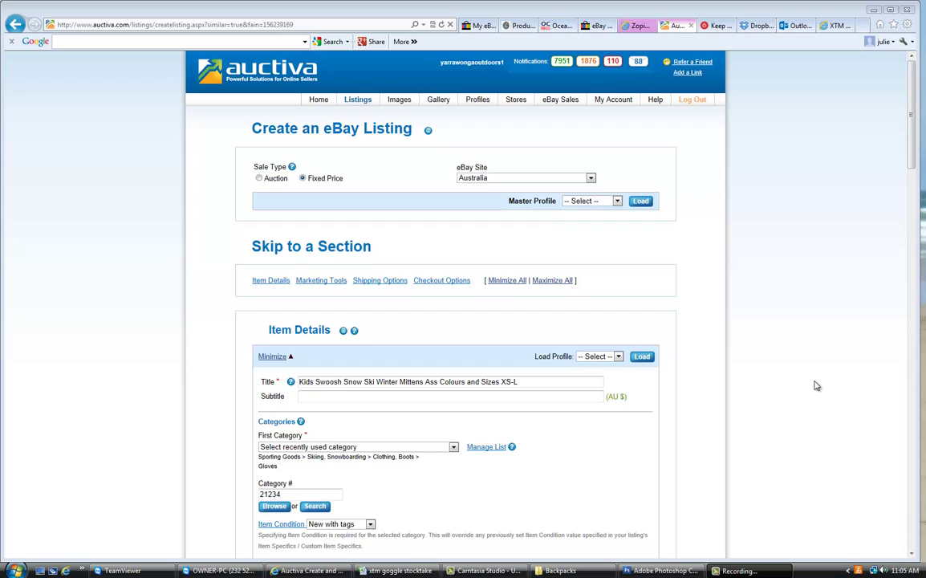
Create a similar listing from the saved Kids Swoosh Snow Ski Winter Mittens listing
mouse_move(358, 102)
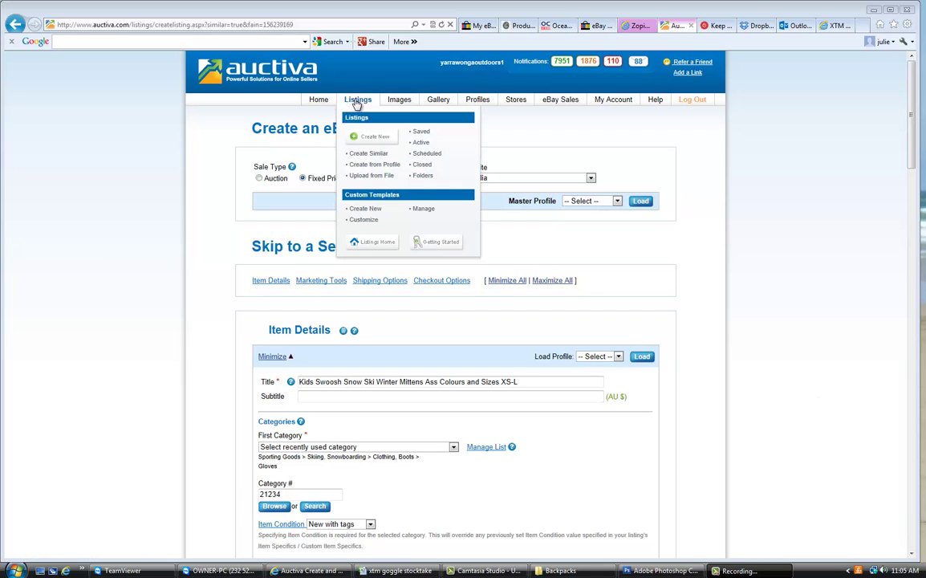
click(419, 133)
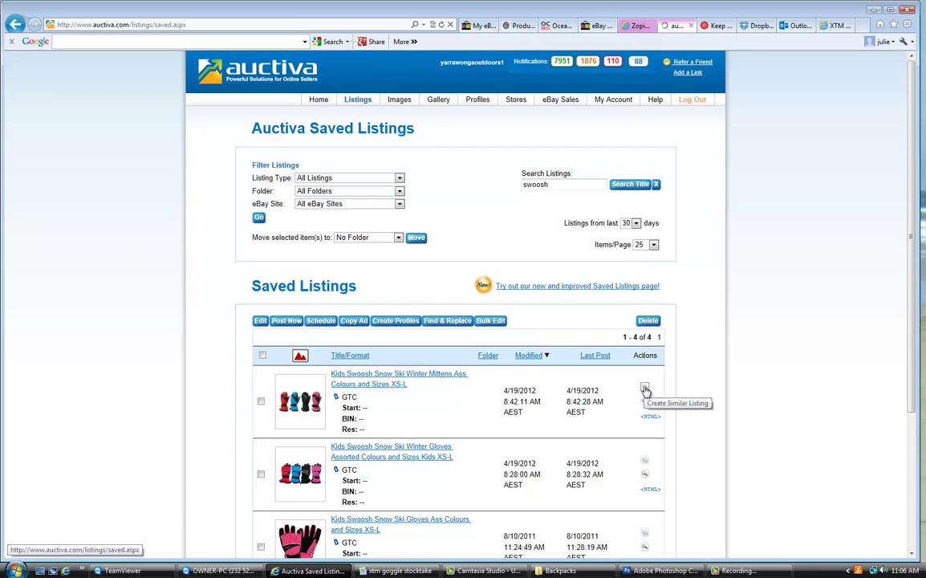
click(645, 391)
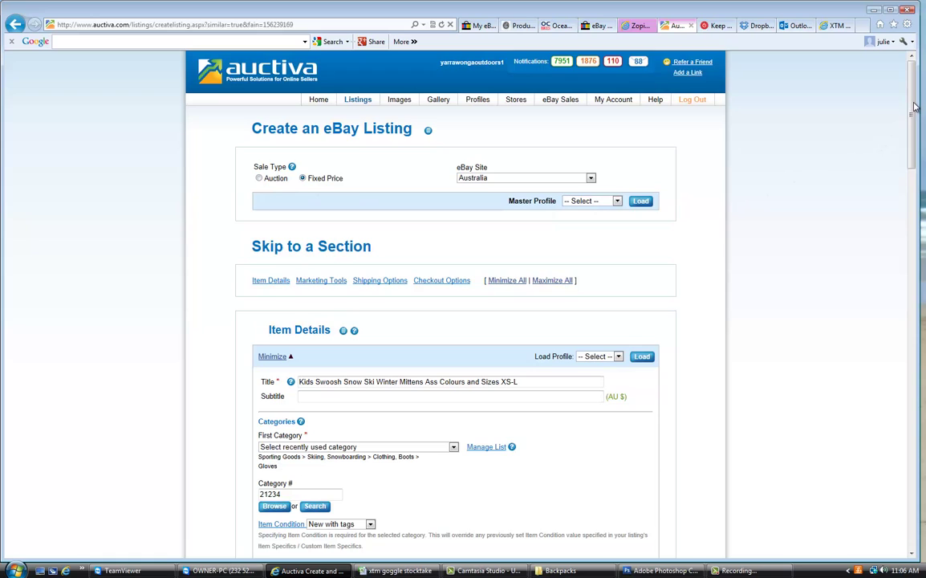
Prefix the title with 'XTM', replace Mittens with Gloves, and move Kids after Swoosh
drag(912, 109, 913, 137)
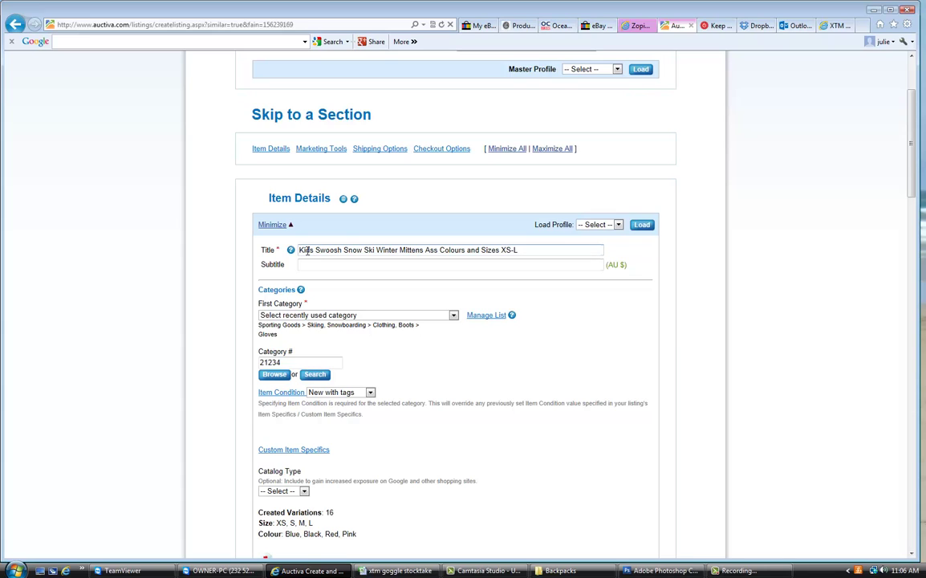
click(313, 251)
text(XTM)
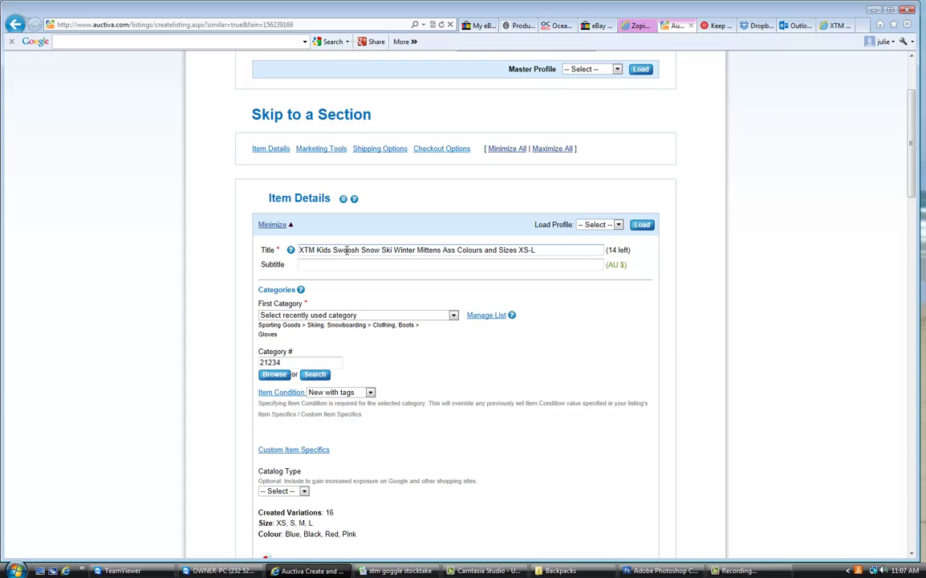
click(419, 250)
key(Delete)
key(Delete)
key(Delete)
key(Delete)
key(Delete)
key(Delete)
key(Delete)
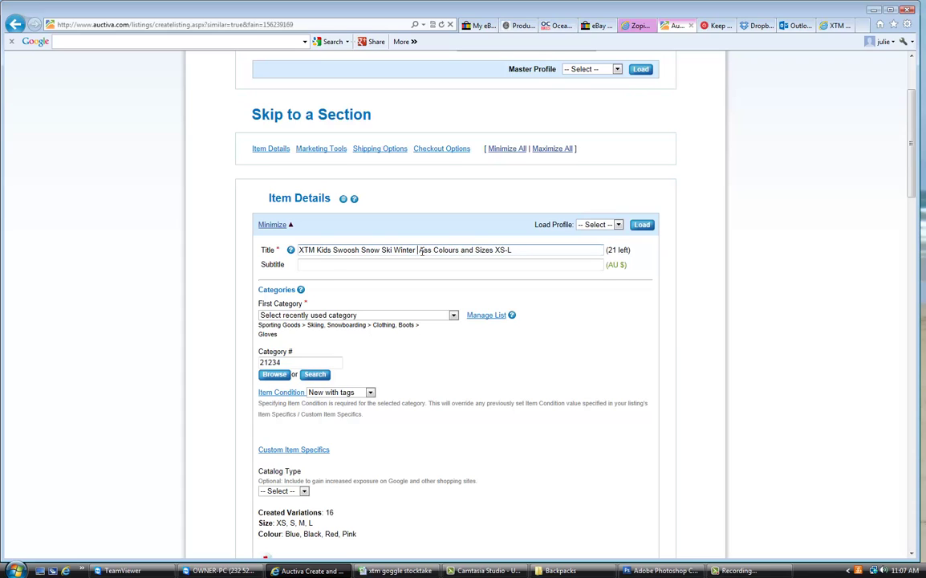
text(Gloves)
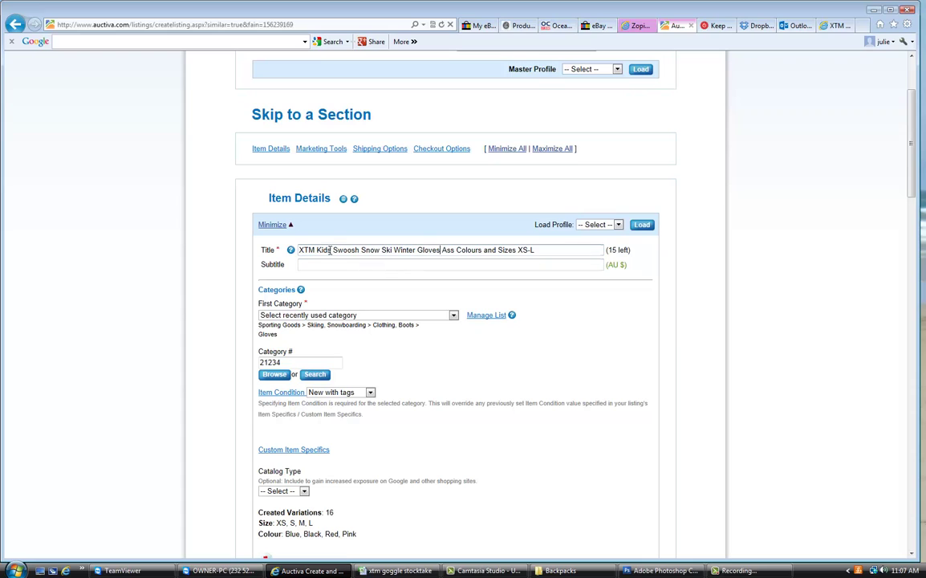
drag(334, 251, 316, 251)
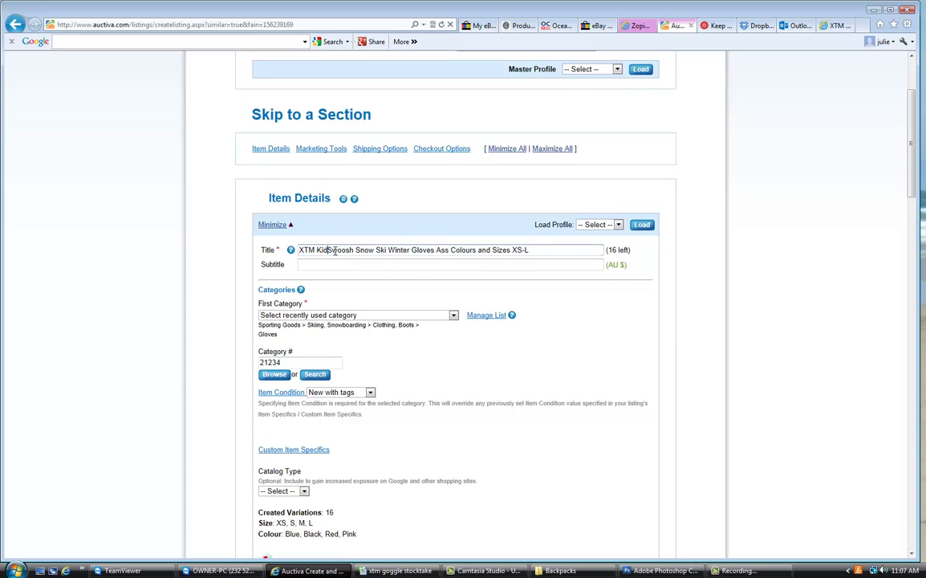
key(Delete)
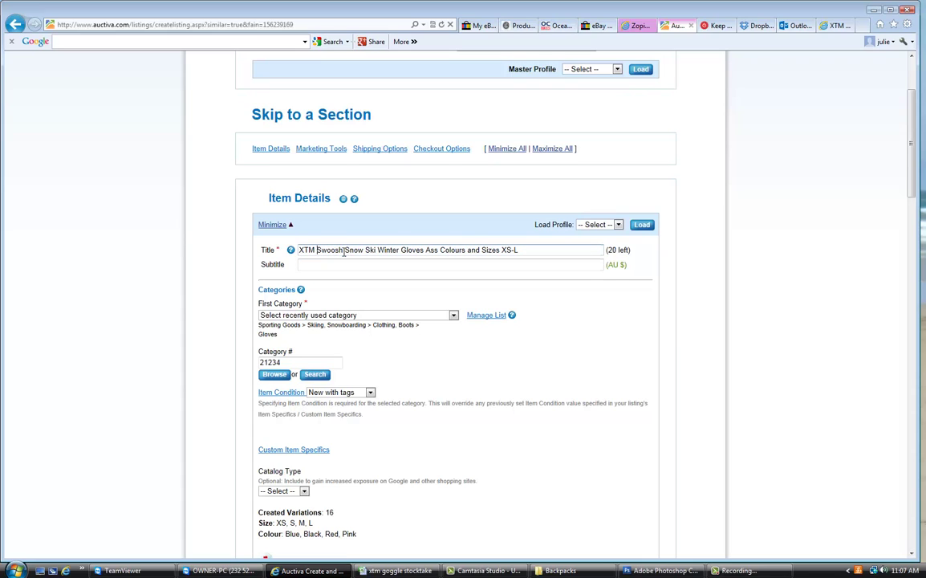
text(Kids)
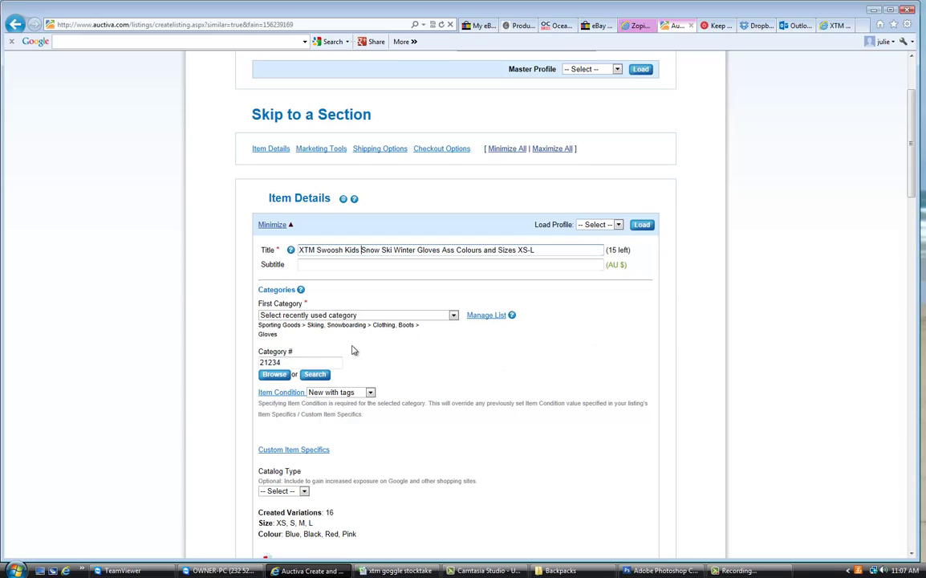
Switch the listing's variations to the Variation Generator, confirming the old grid is discarded
scroll(912, 174, down, 3)
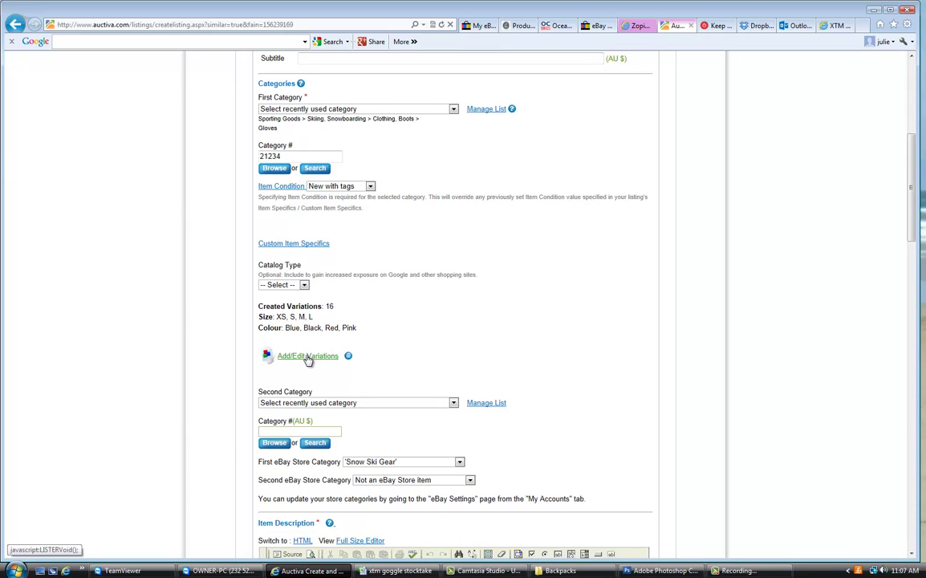
click(309, 358)
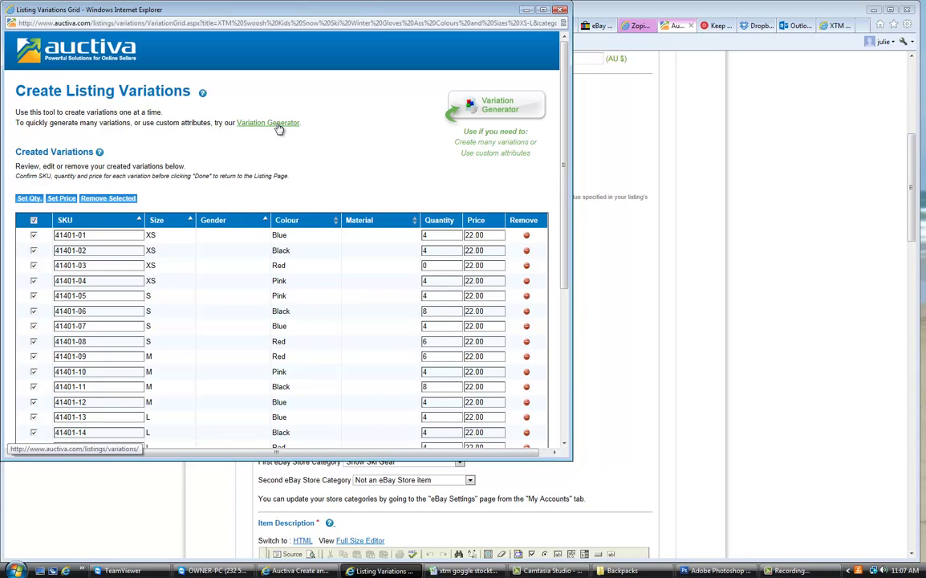
click(277, 126)
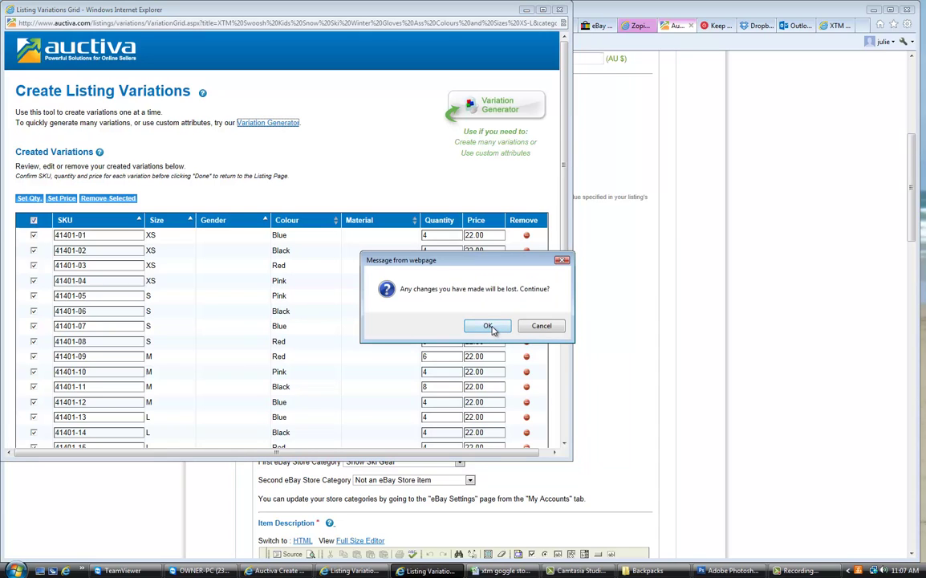
click(492, 327)
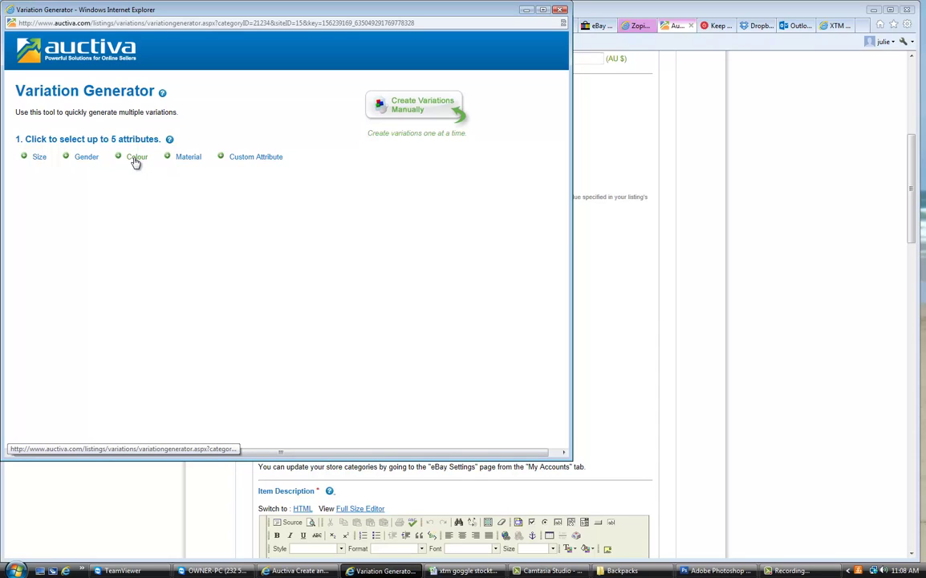
Add Colour as a variation attribute with Pink, Blue, Black and Red selected
click(135, 160)
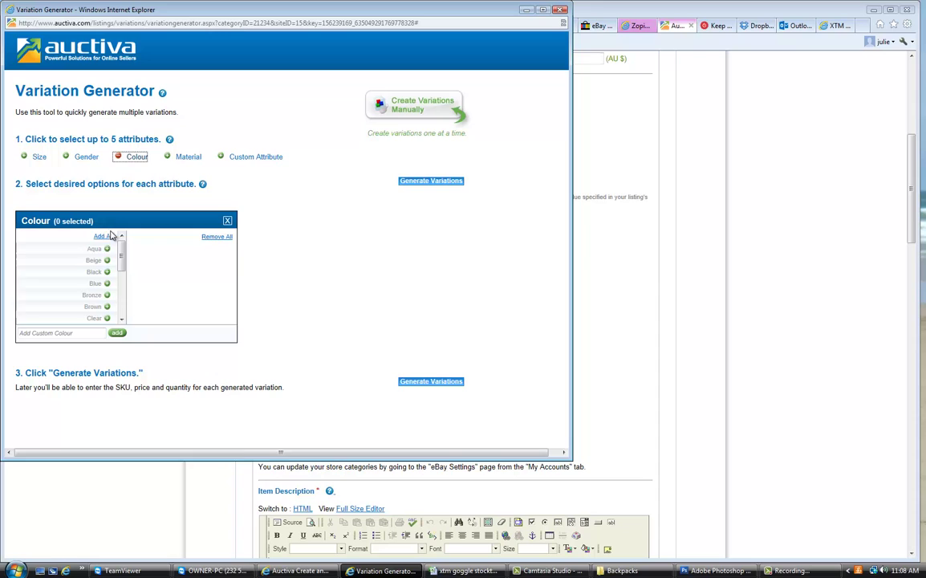
drag(122, 255, 119, 295)
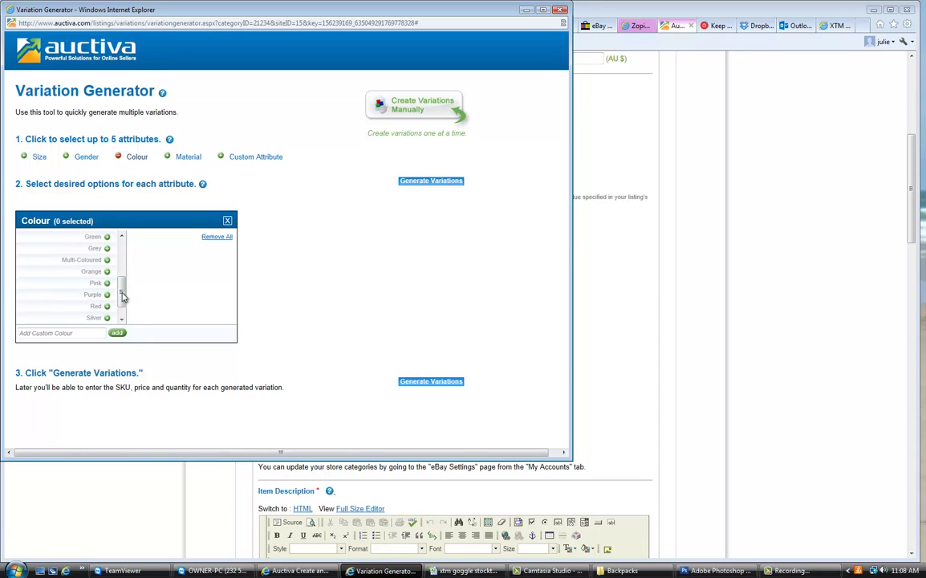
click(107, 284)
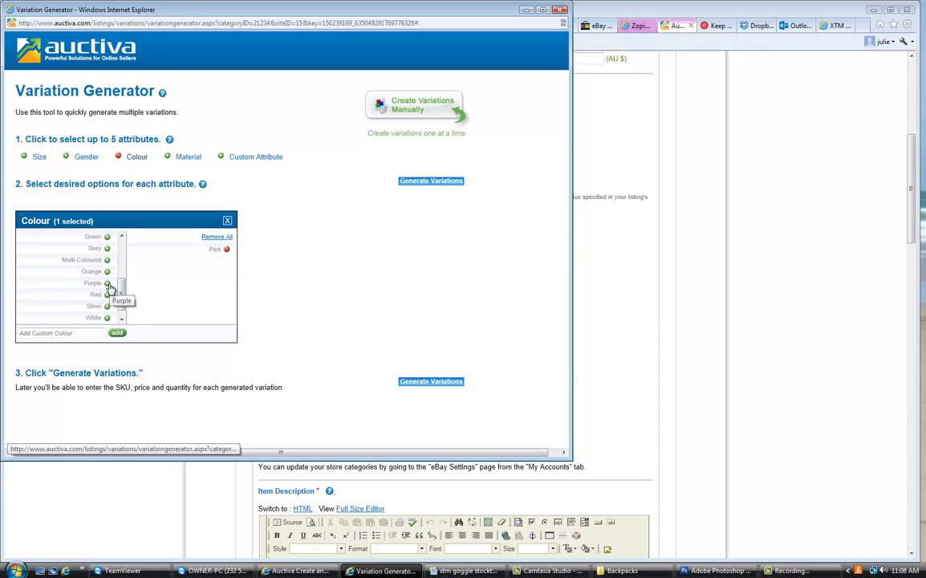
scroll(109, 277, up, 5)
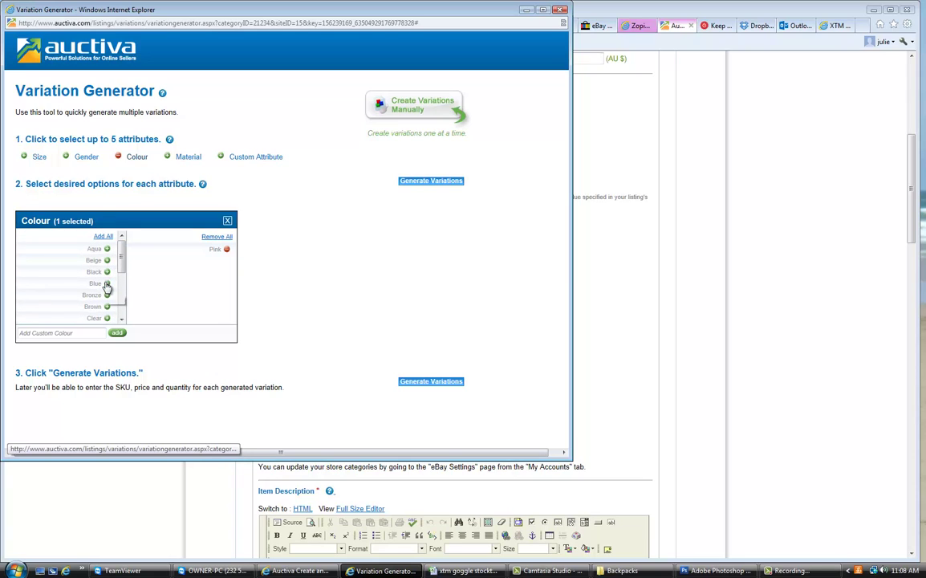
click(107, 283)
click(108, 273)
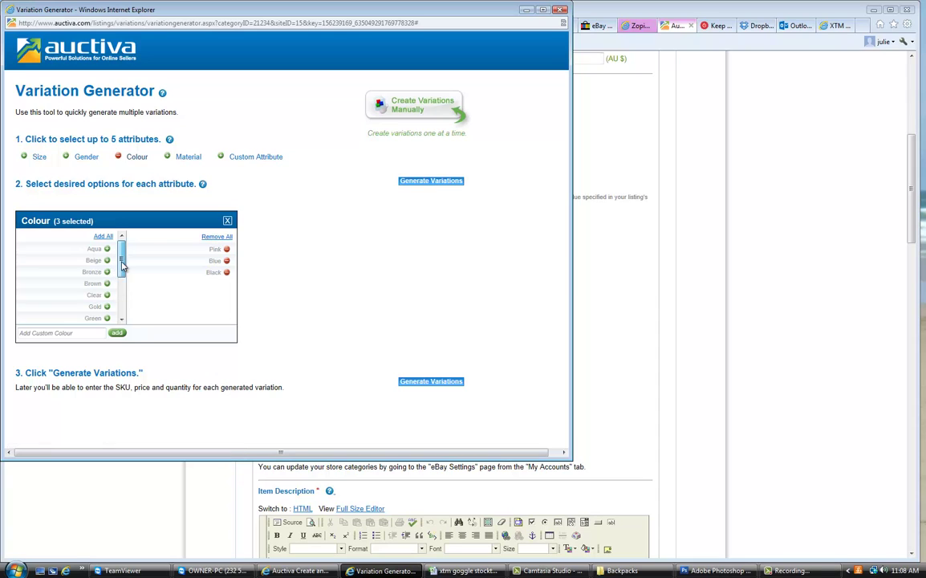
drag(120, 259, 120, 299)
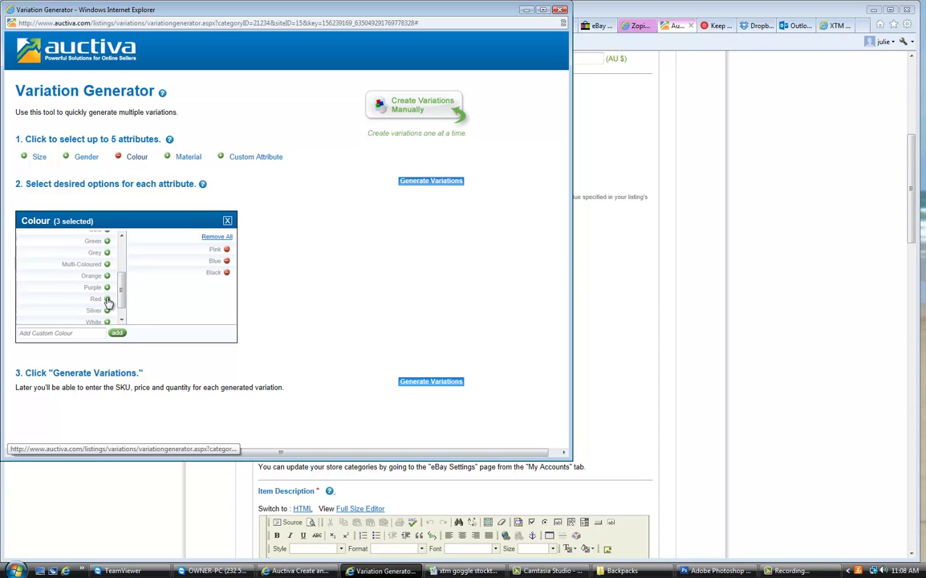
click(108, 300)
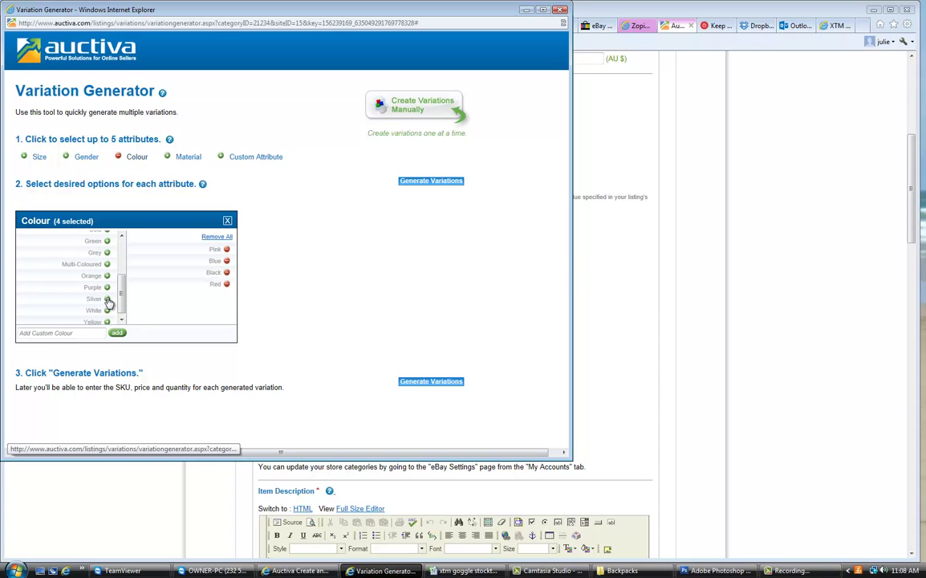
Add the custom colour 'custom color any color you like', then remove it again
click(59, 332)
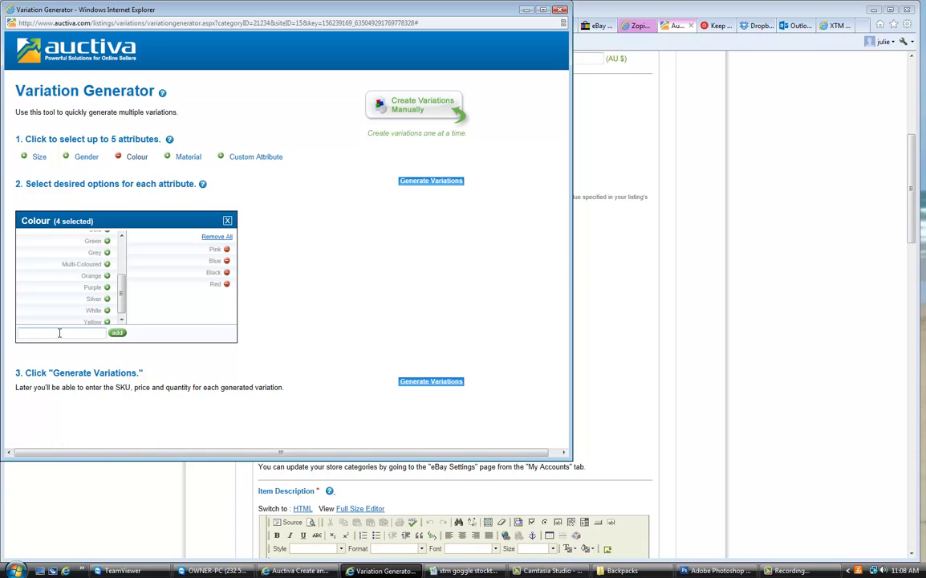
text(custom color any color you like)
click(117, 333)
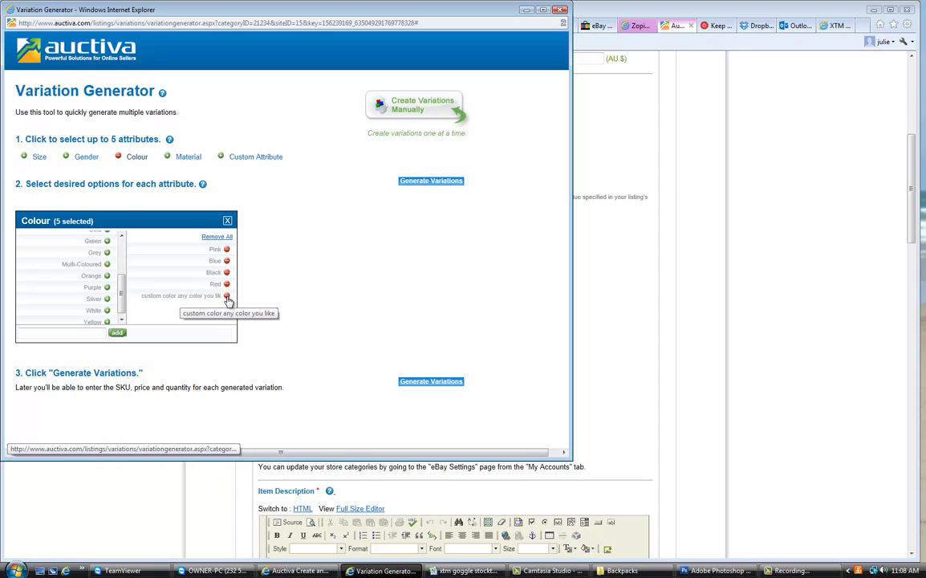
click(228, 296)
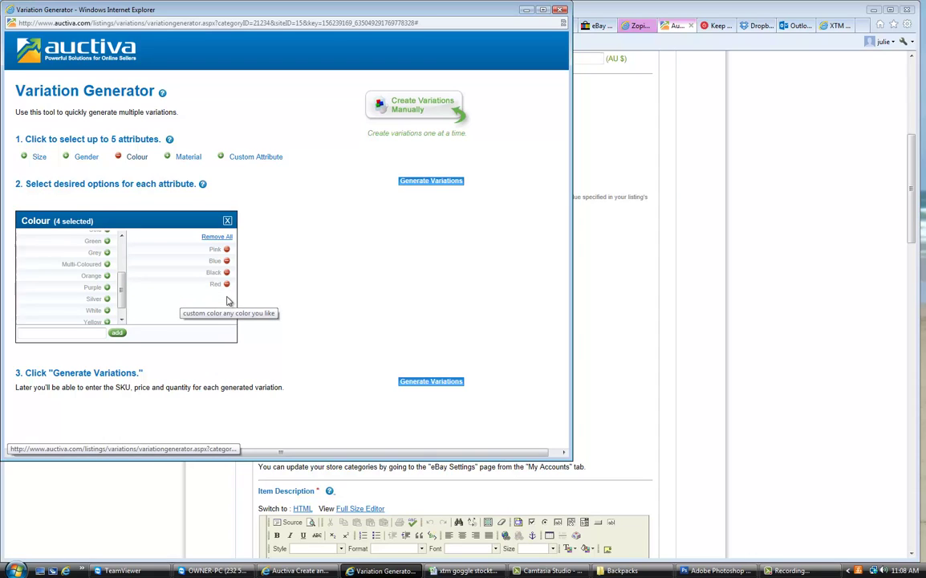
Add Size as a variation attribute with XS, S, M and L selected
click(25, 157)
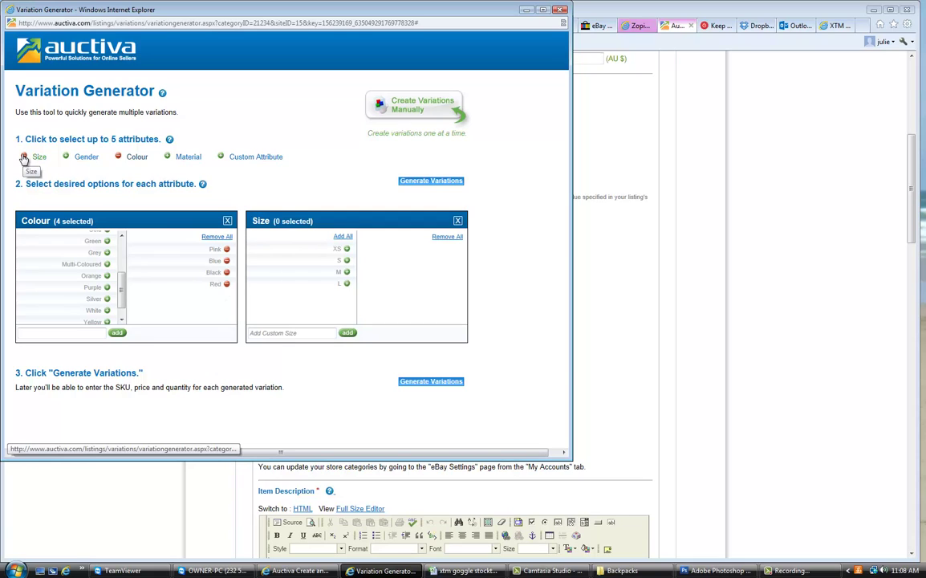
click(346, 250)
click(346, 250)
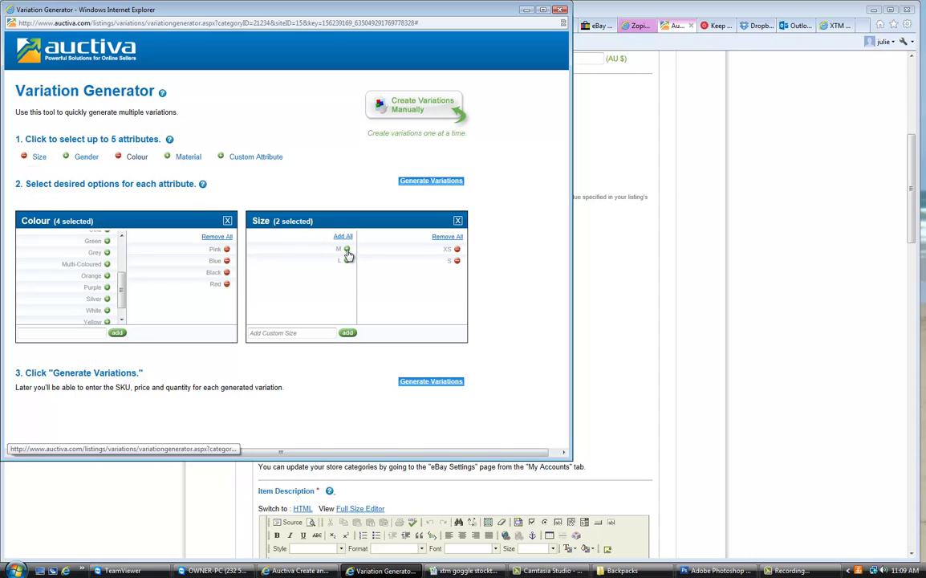
click(347, 250)
click(347, 249)
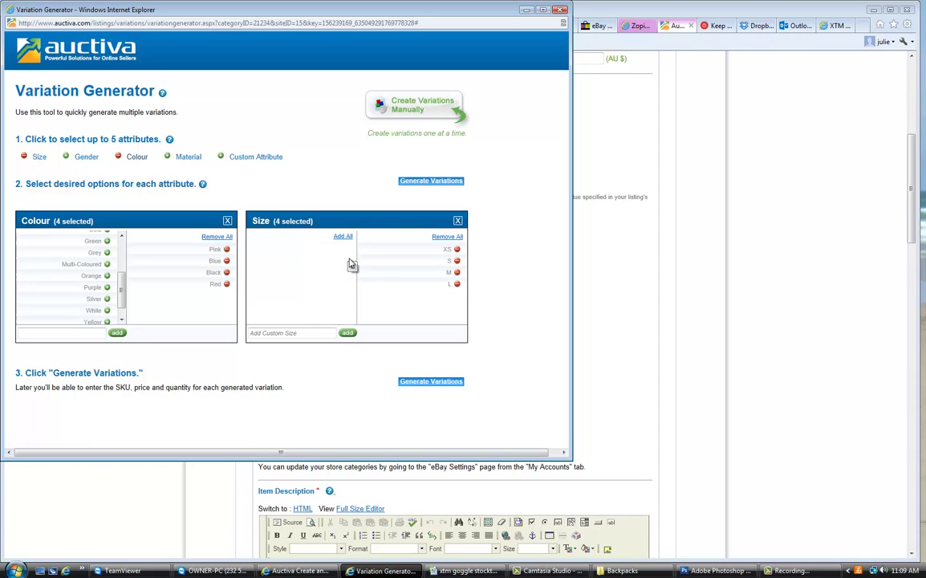
Enter 'Xs=55cm' as a custom size, then erase it
click(285, 334)
text(Xs=55cm)
key(BackSpace)
key(BackSpace)
key(BackSpace)
key(BackSpace)
key(BackSpace)
Generate the variation grid and rework the first two SKUs around the 41401 code
click(433, 182)
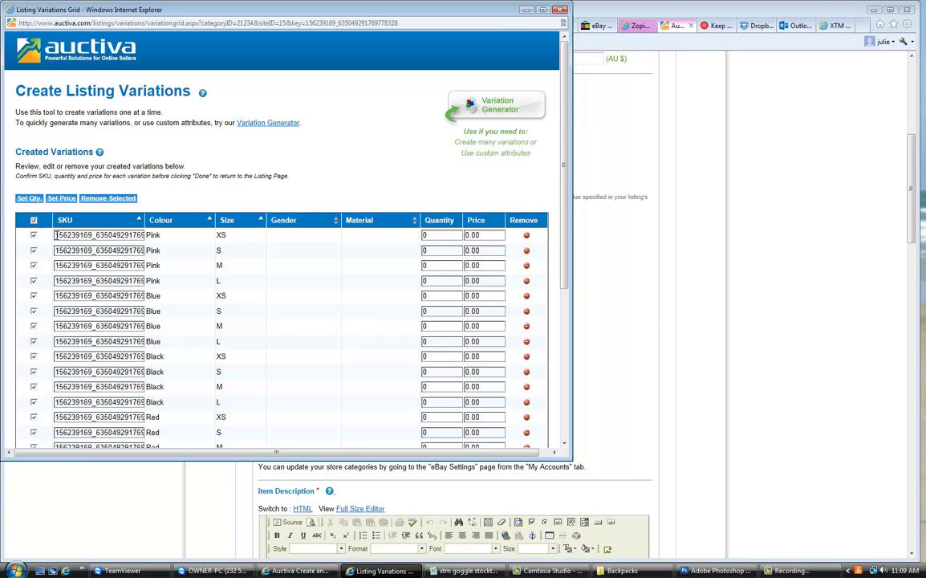
double_click(121, 234)
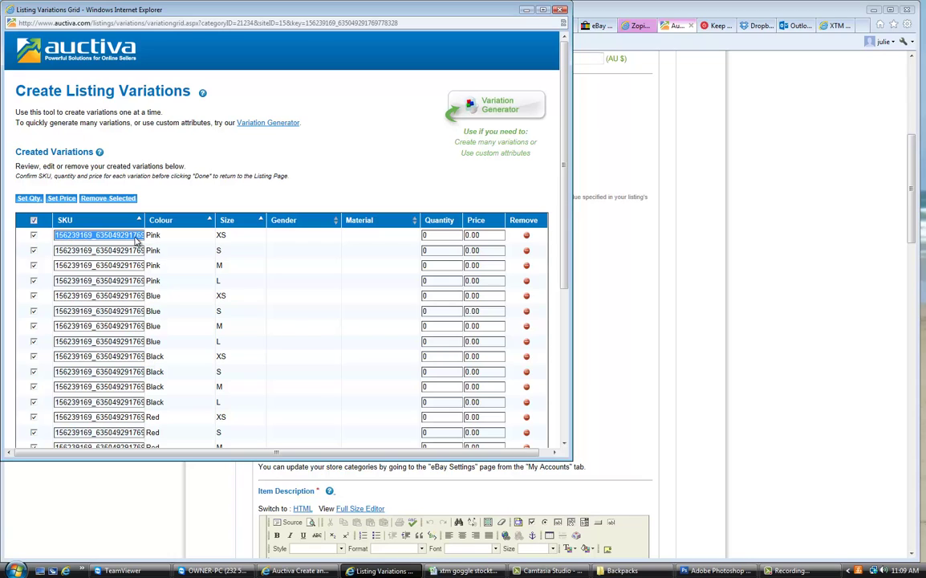
text(4000)
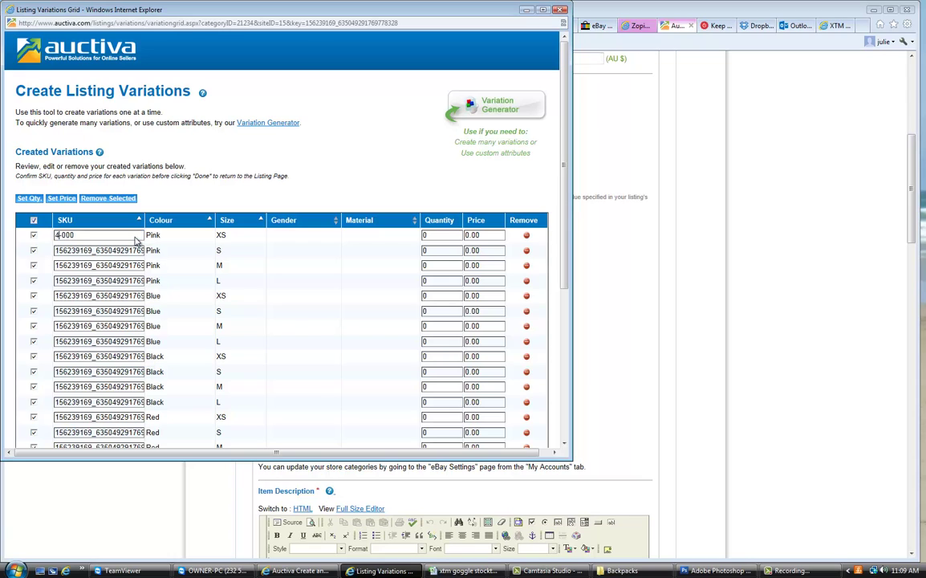
text(1401)
drag(73, 235, 56, 229)
right_click(76, 237)
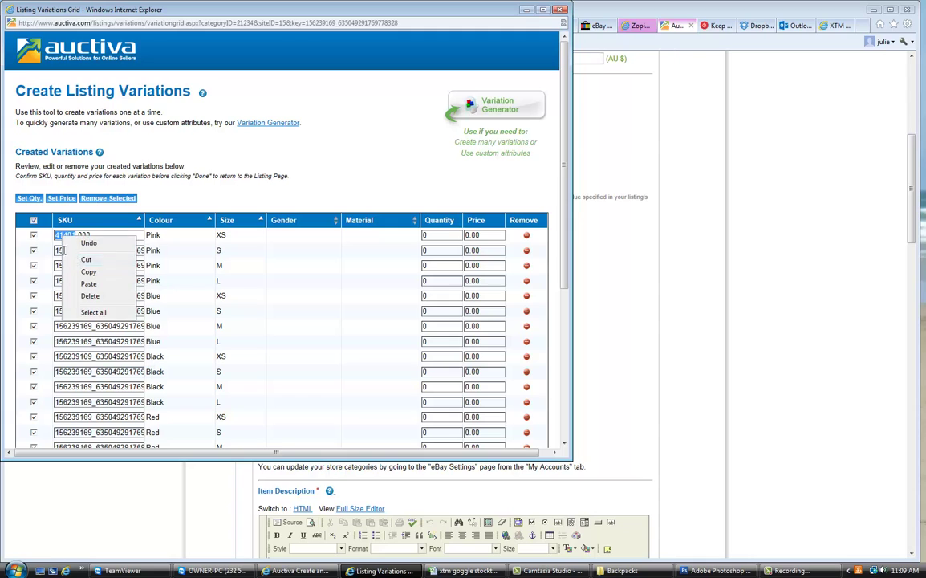
click(85, 259)
drag(56, 250, 142, 251)
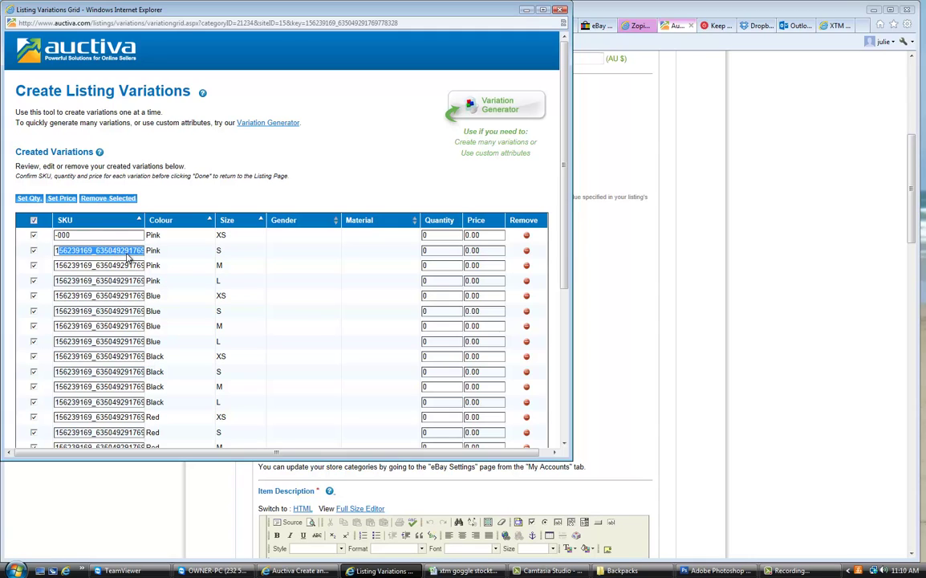
key(ctrl+v)
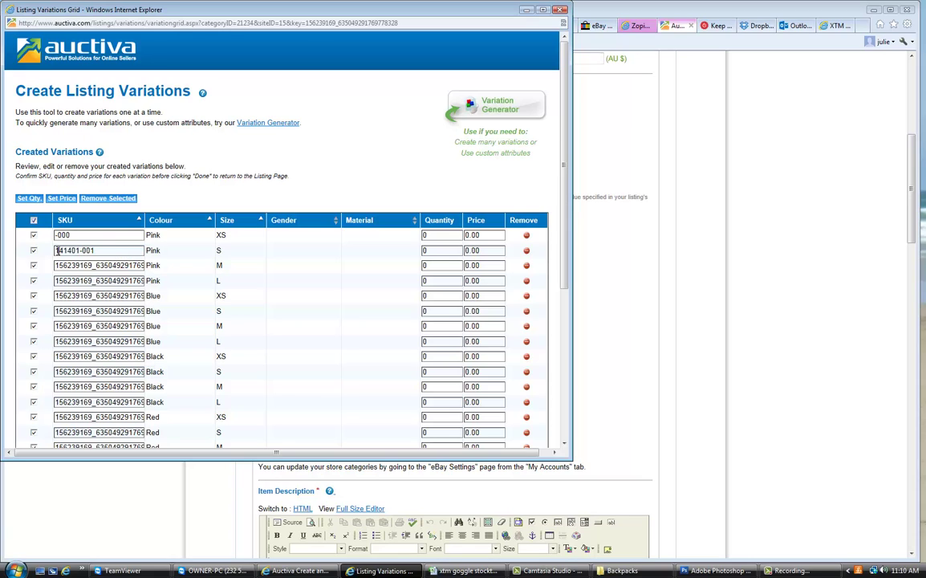
key(BackSpace)
Set the third and fourth variations' SKUs to 41401-002 and 41401-003
double_click(114, 265)
text(41401-002)
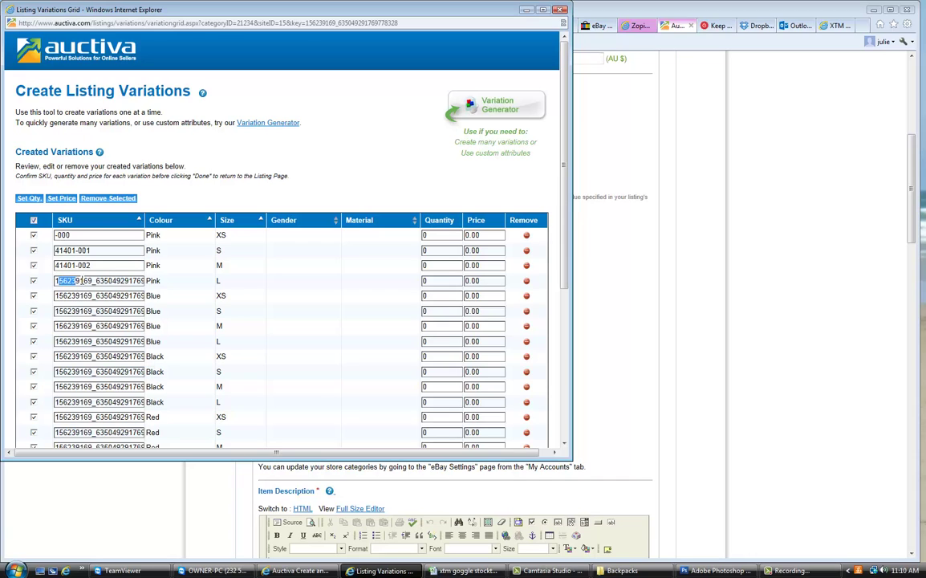
drag(58, 280, 119, 287)
text(-003)
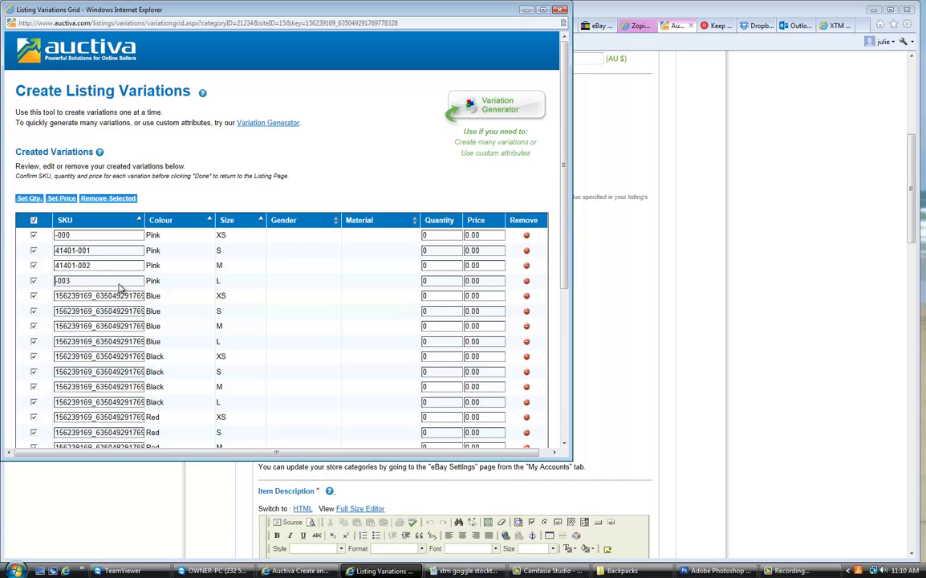
key(Home)
text(4140)
Set the Blue XS–L SKUs to 41401-004 through 41401-007
drag(55, 295, 115, 301)
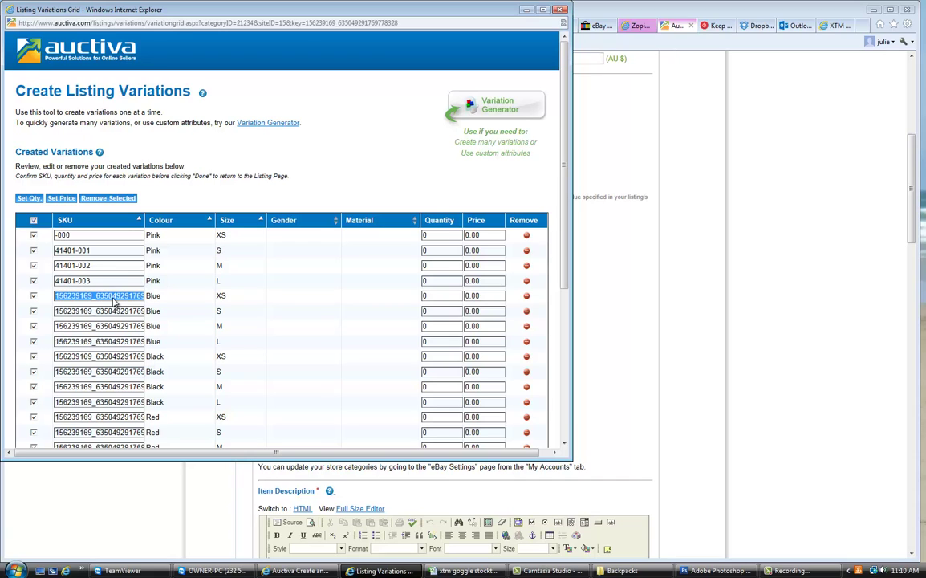
text(41401-004)
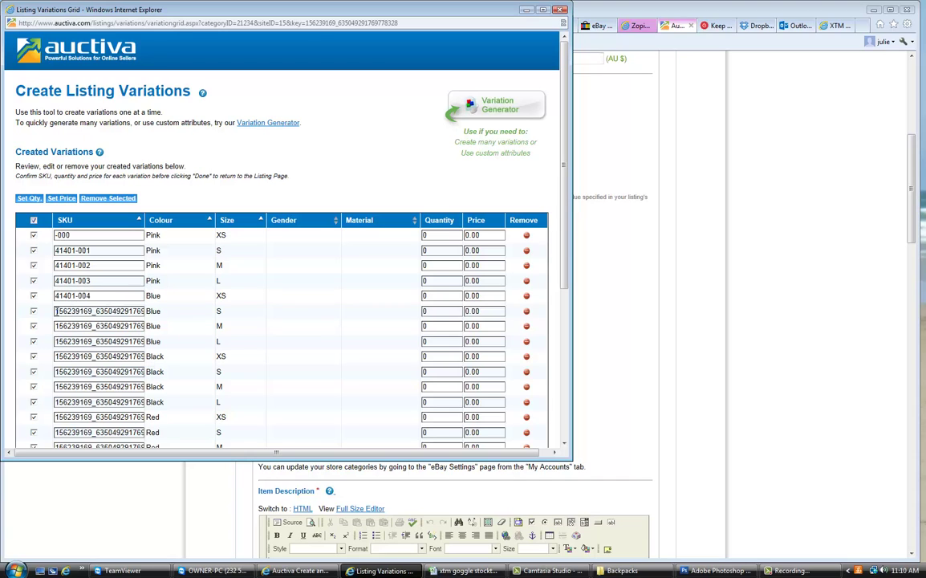
drag(57, 310, 118, 318)
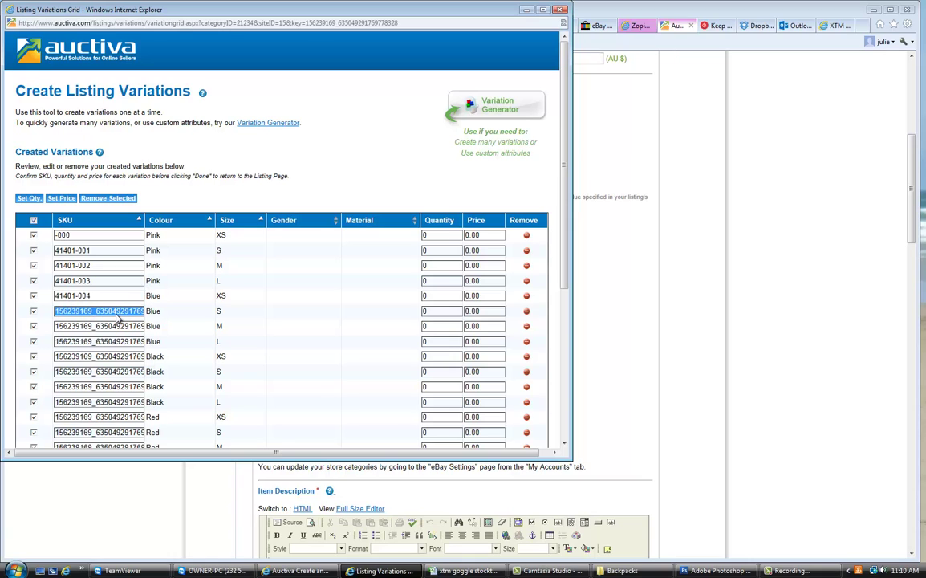
text(41401-005)
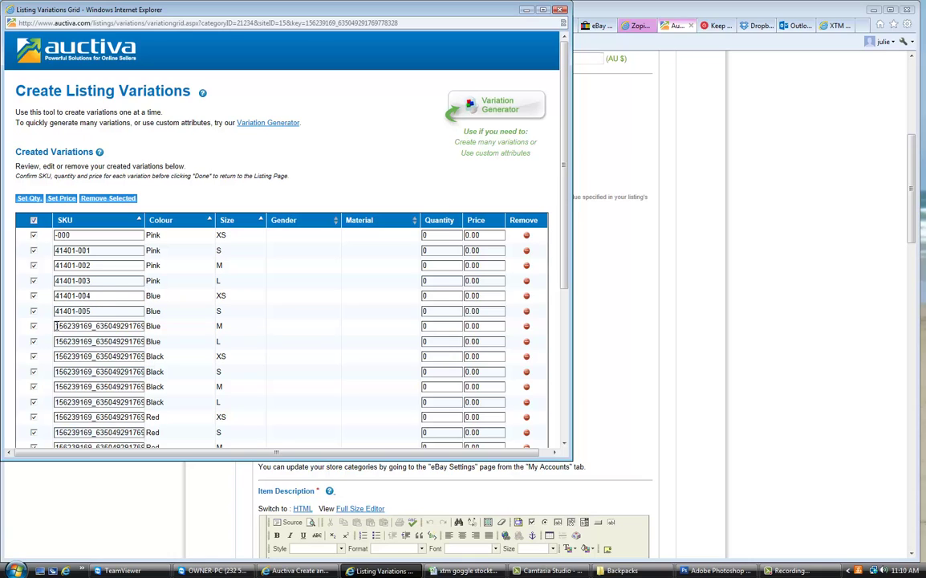
drag(57, 326, 105, 327)
text(41401-006)
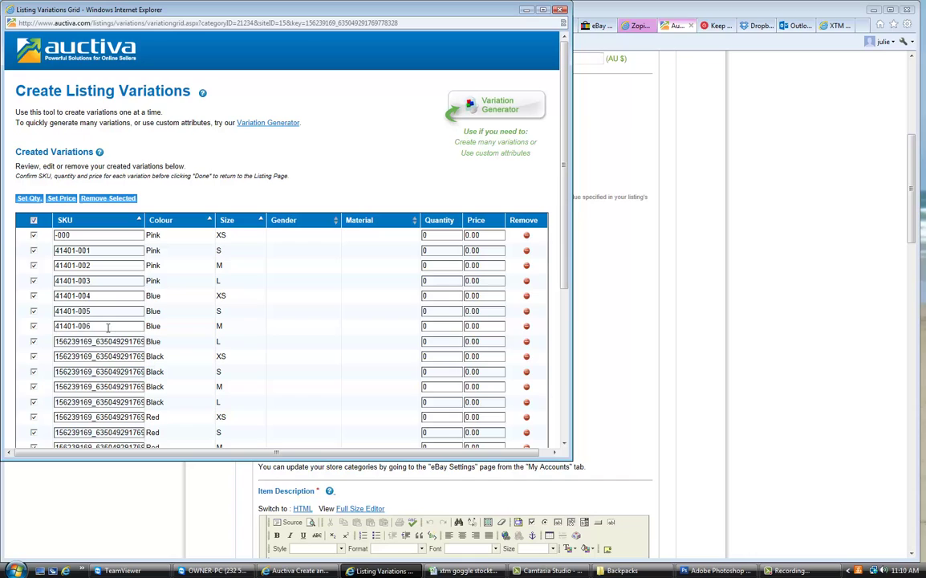
drag(56, 341, 112, 346)
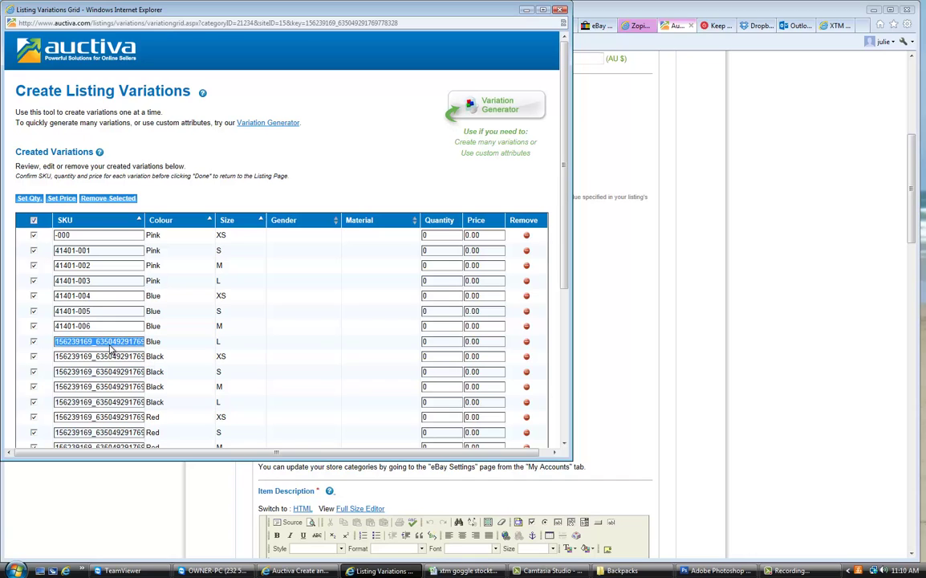
text(41401-007)
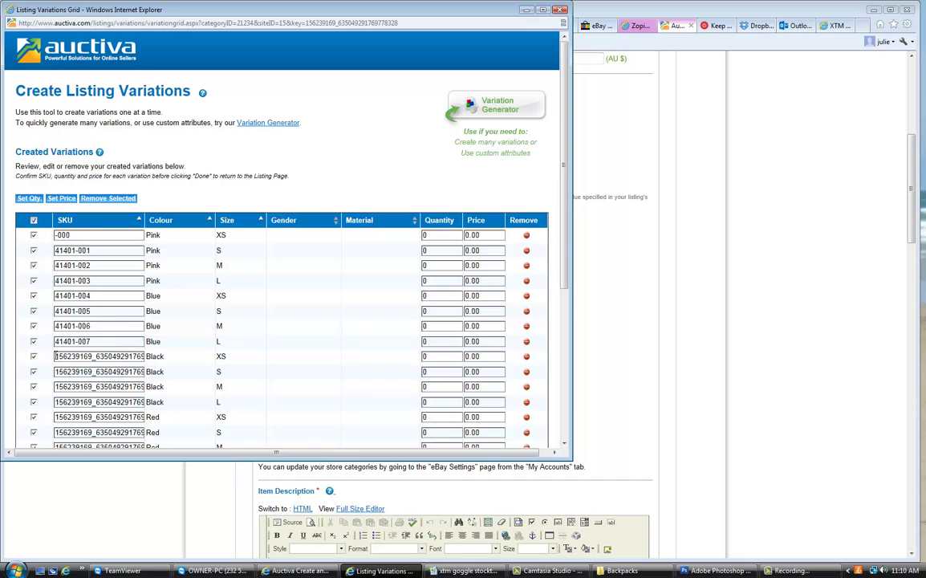
Set the Black XS–L SKUs to 41401-008 through 41401-011
drag(54, 356, 108, 358)
text(41401-008)
drag(55, 372, 112, 368)
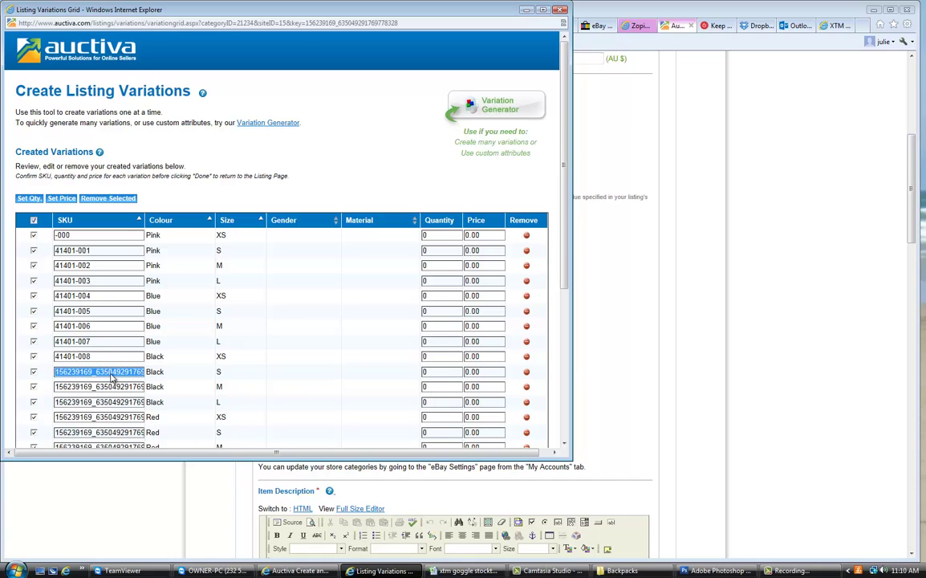
text(41401-009)
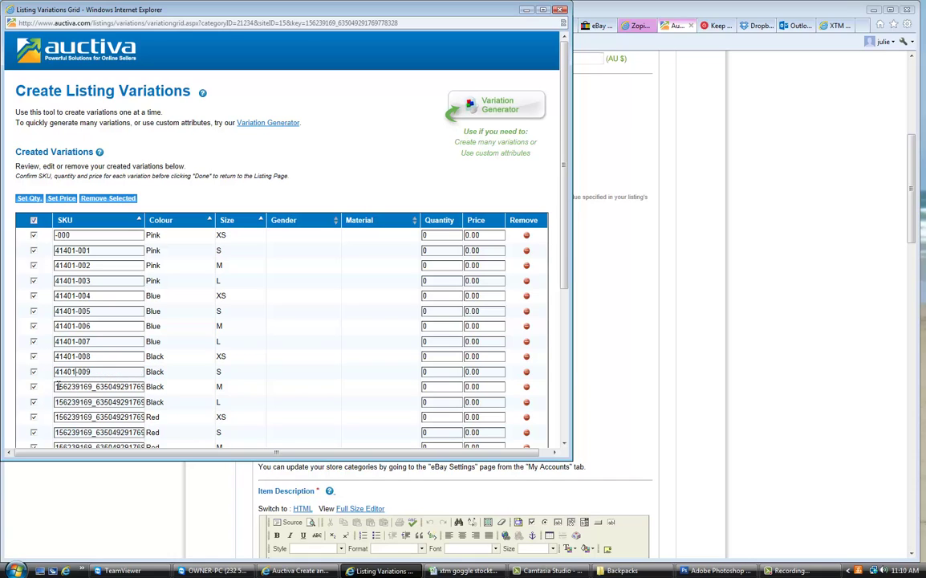
drag(55, 386, 113, 386)
text(41401-010)
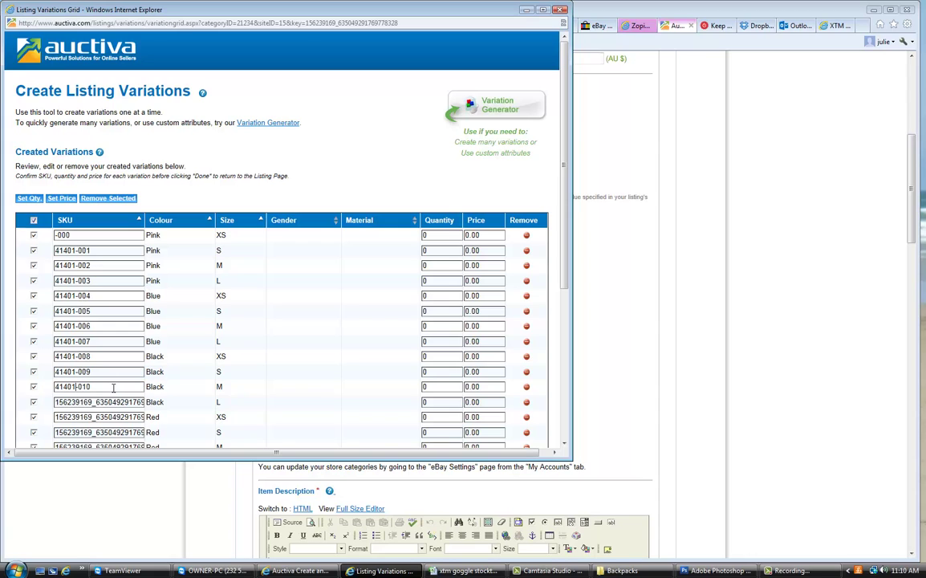
drag(54, 401, 112, 402)
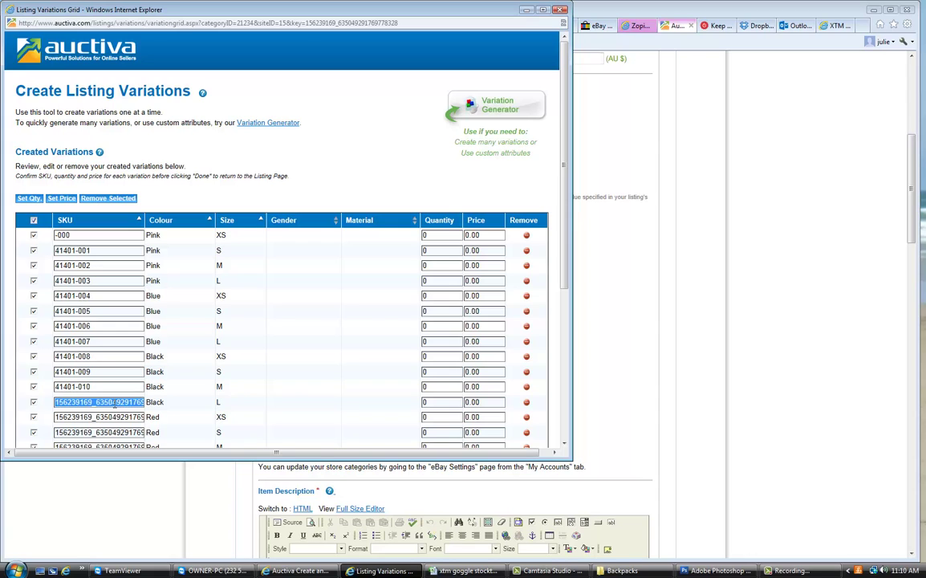
text(41401-011)
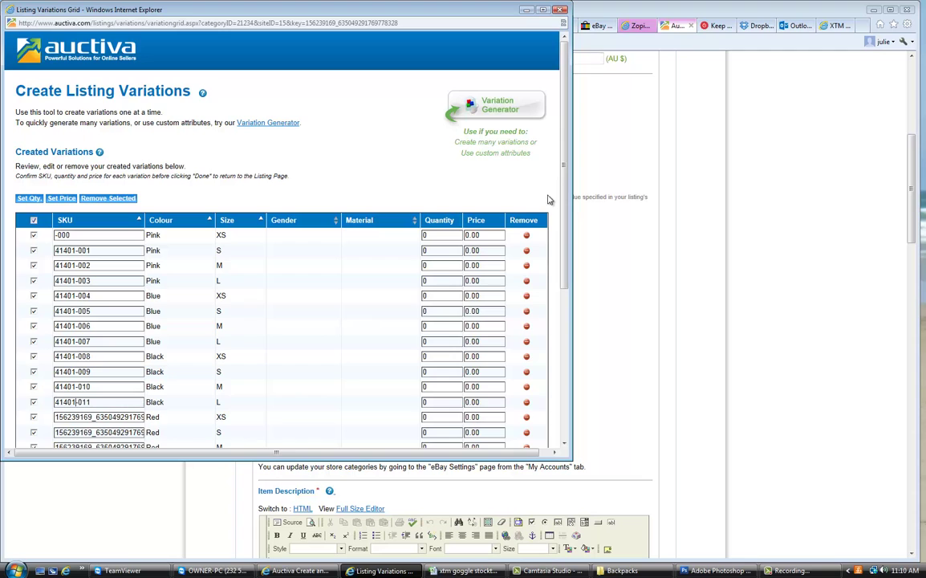
Set the Red XS–L SKUs to 41401-012 through 41401-015
scroll(508, 169, down, 3)
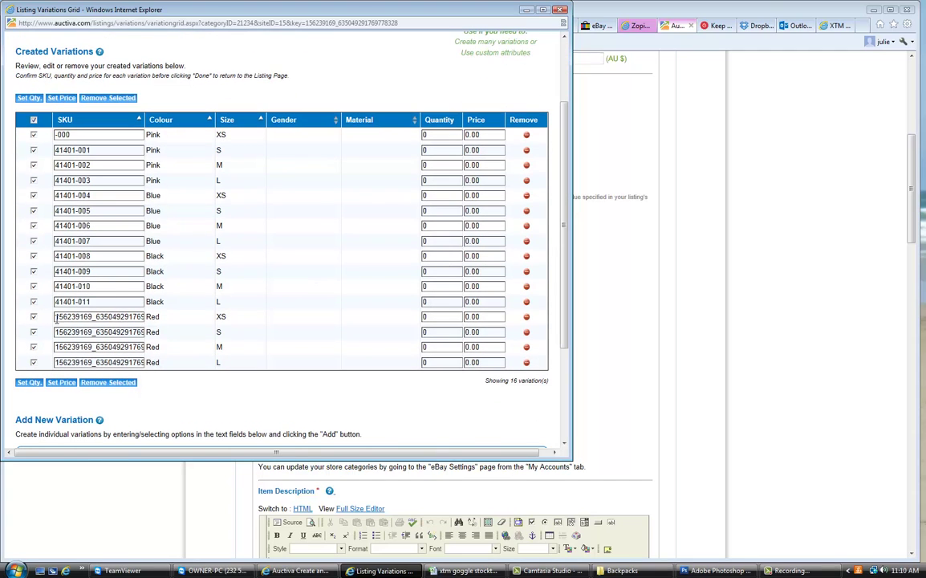
drag(54, 316, 128, 317)
text(41401-012)
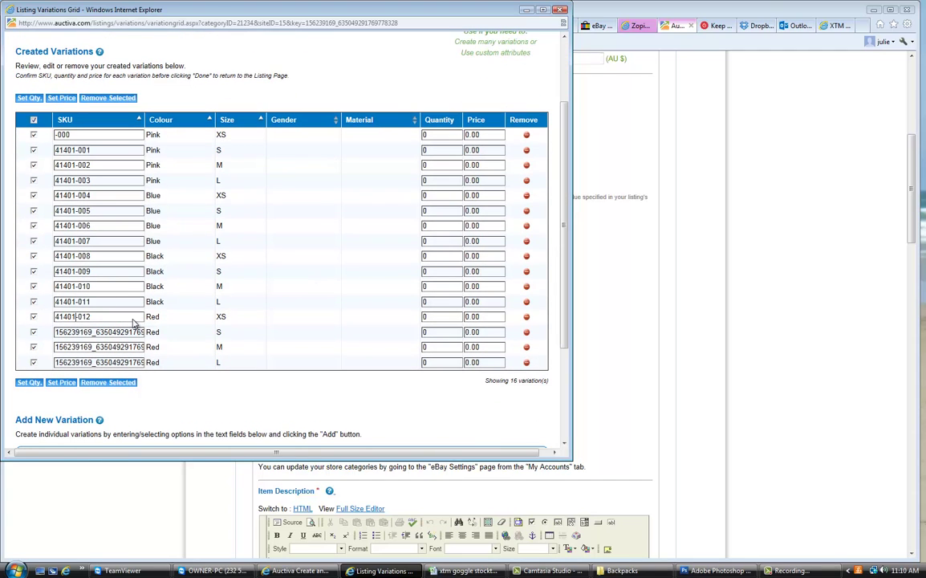
drag(54, 332, 134, 342)
text(41401-013)
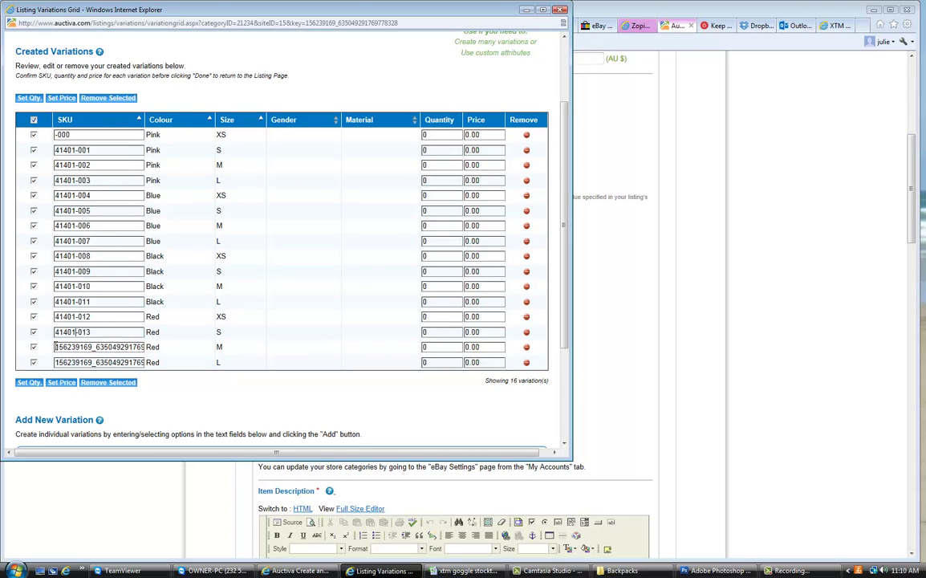
drag(54, 347, 119, 347)
text(41401-014)
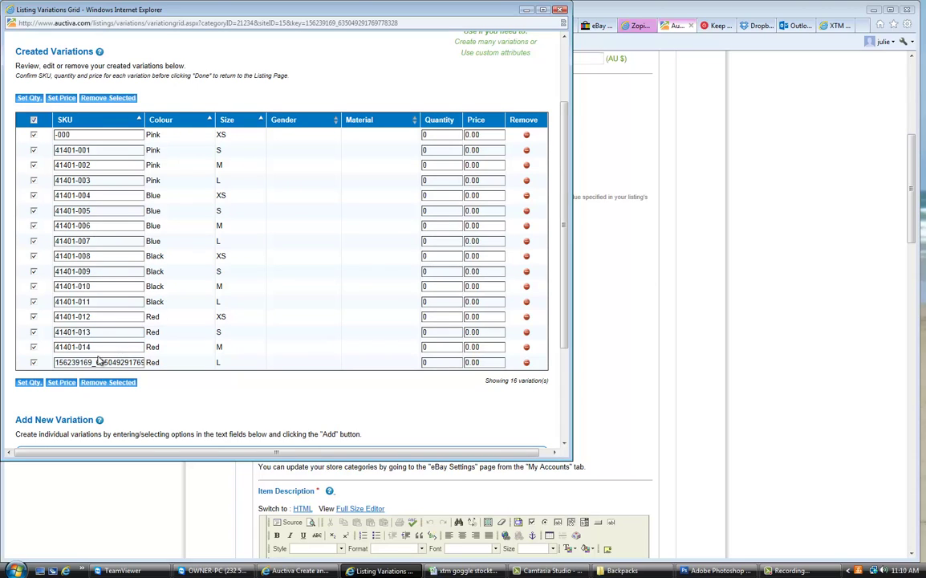
drag(55, 362, 117, 368)
text(41401-015)
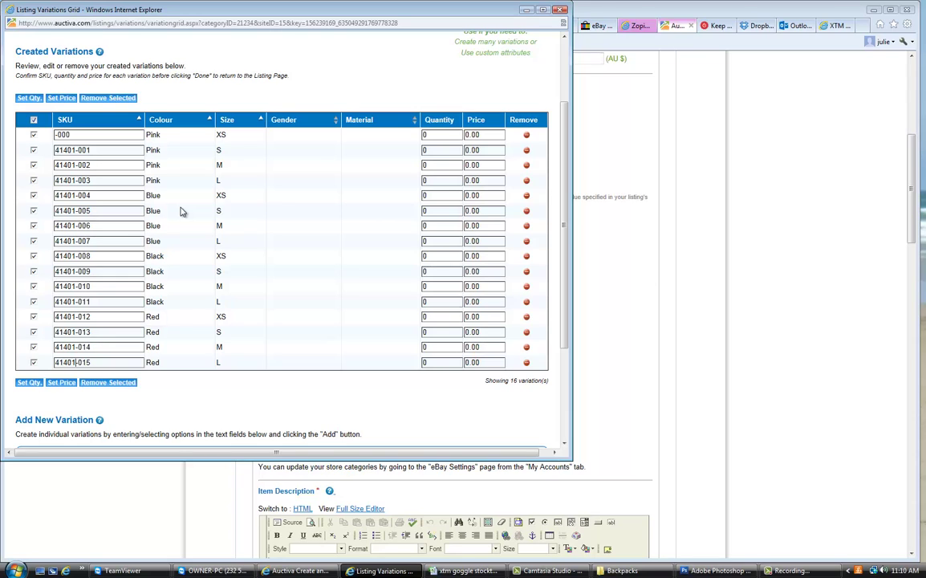
Set the price of all variations to 19.99
click(68, 98)
text(19.99)
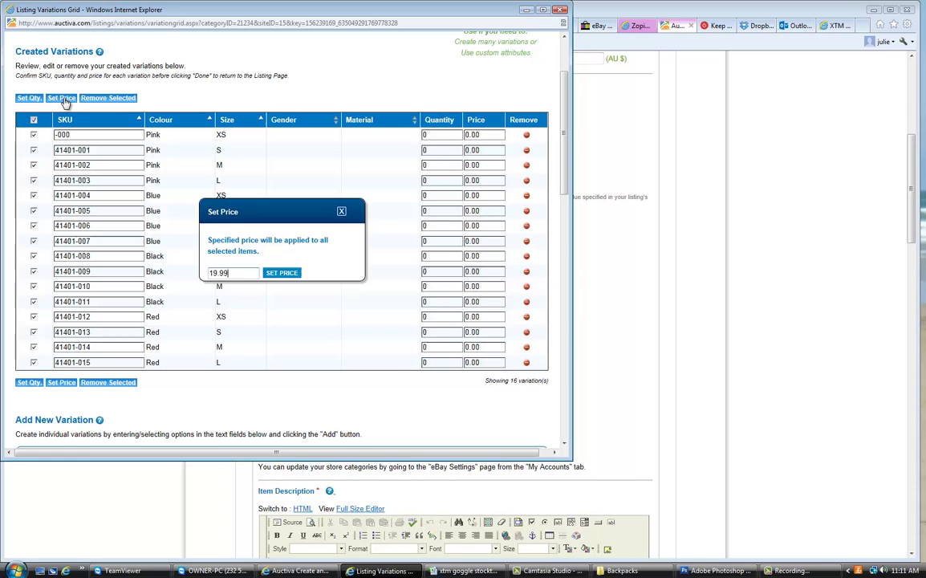
click(280, 273)
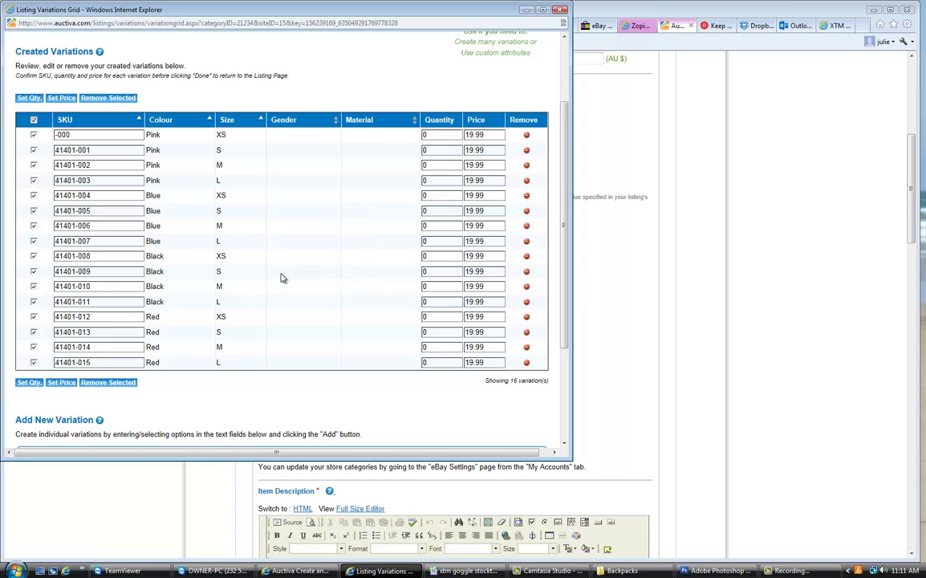
Set the quantity of all variations to 8
click(29, 98)
text(8)
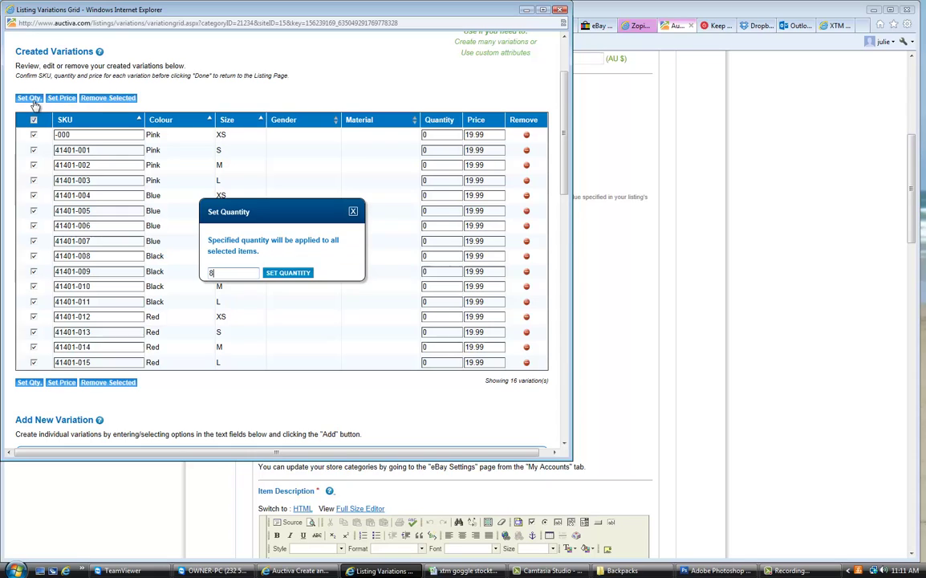
click(286, 272)
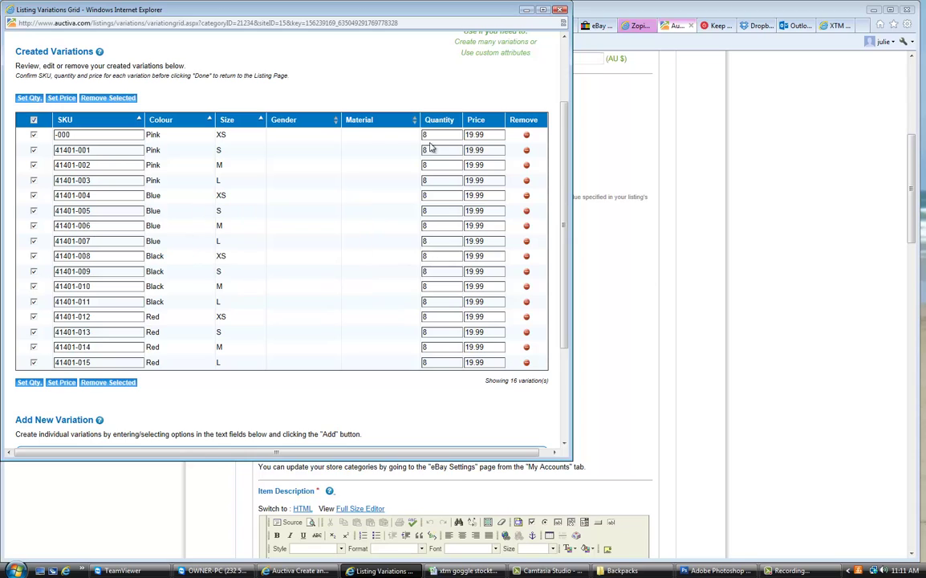
Set Black XS stock to 0 and Black S, M and L stock to 16
double_click(424, 256)
text(0)
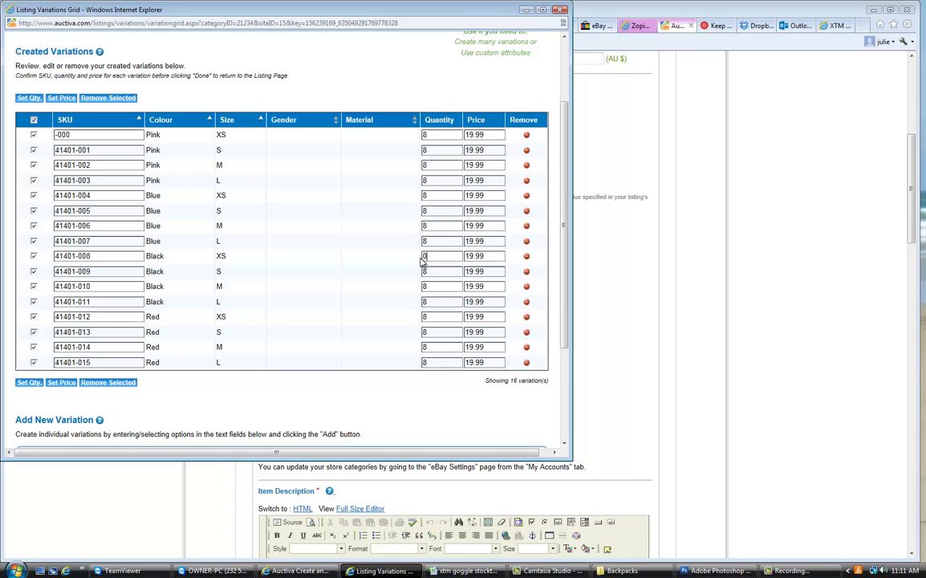
double_click(437, 271)
text(1)
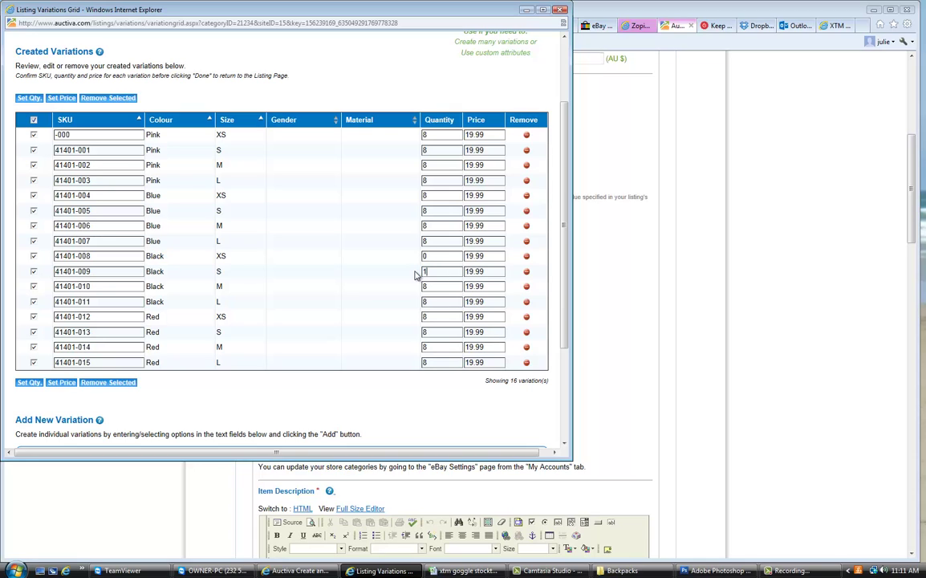
text(6)
double_click(438, 287)
text(16)
double_click(430, 301)
text(16)
Set Red XS stock to 0, Red L to 16, and complete the first SKU as 41401-000
double_click(427, 316)
text(0)
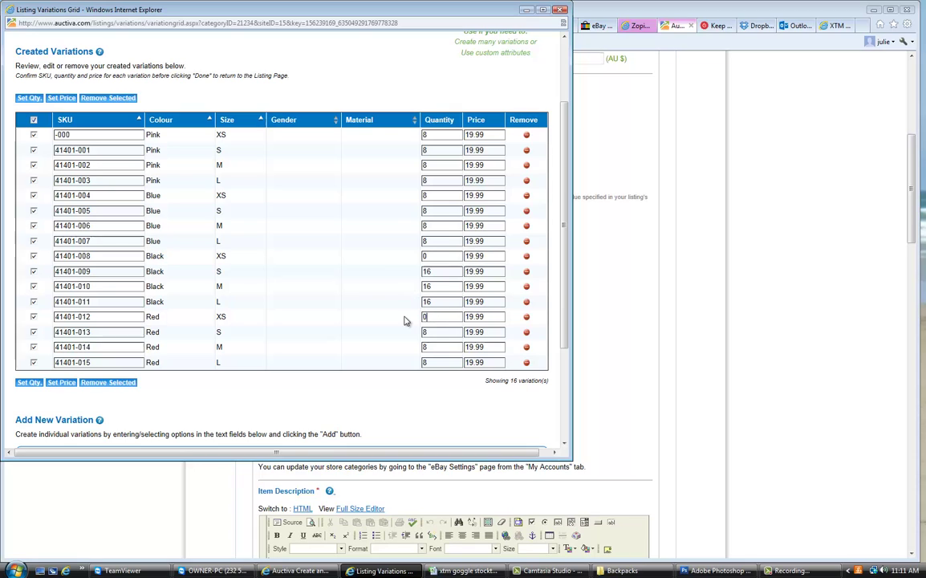
click(432, 364)
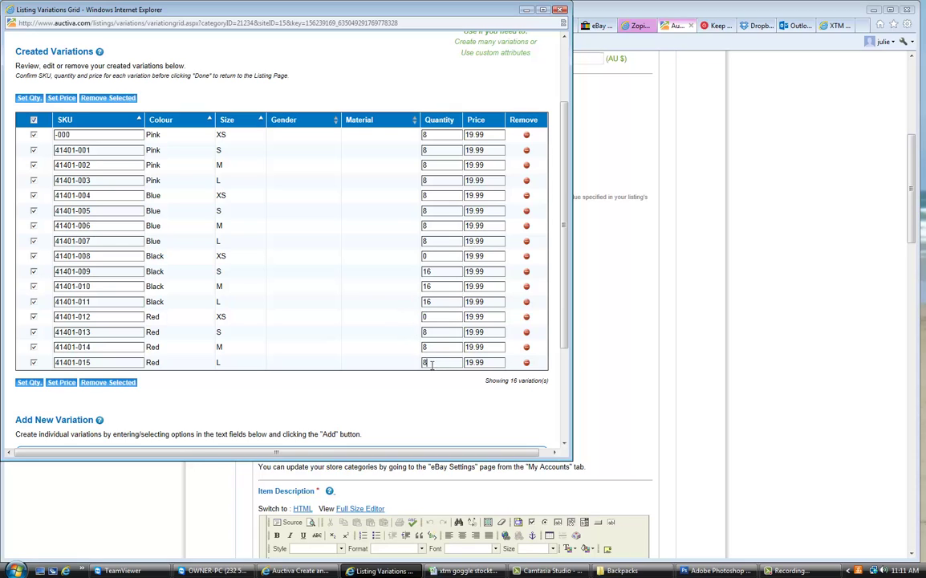
double_click(431, 364)
text(16)
text(414)
text(01)
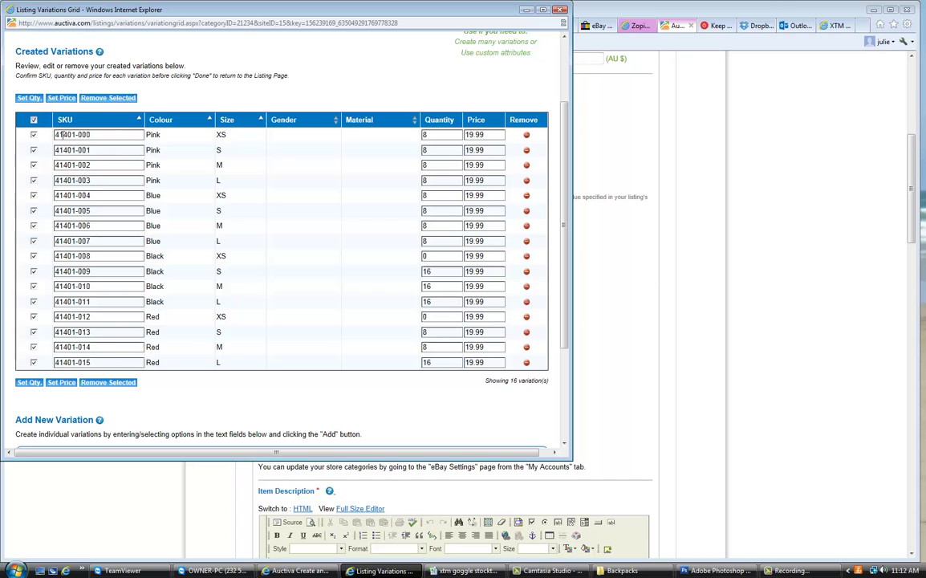
Choose Colour to decide which variation photo displays, then finish with Done
scroll(565, 242, down, 4)
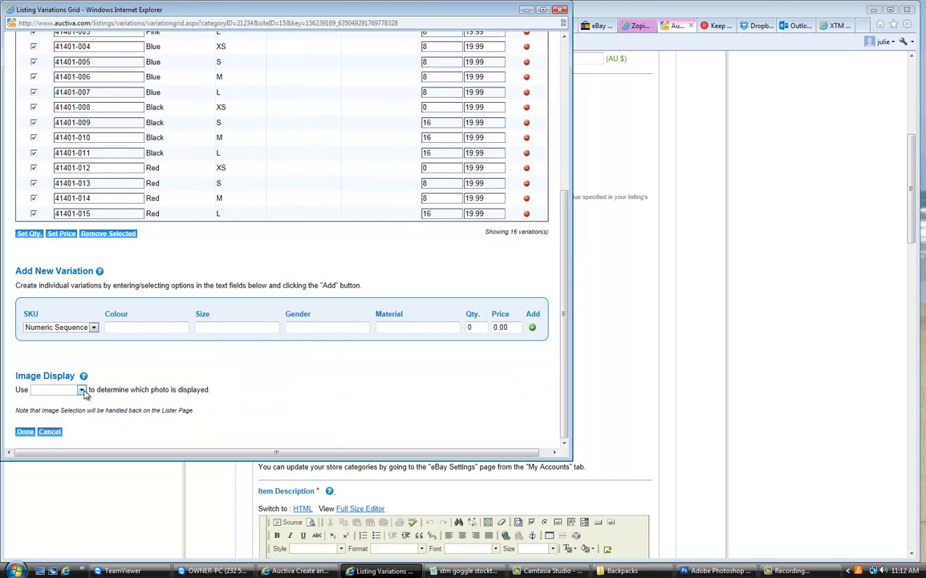
click(81, 389)
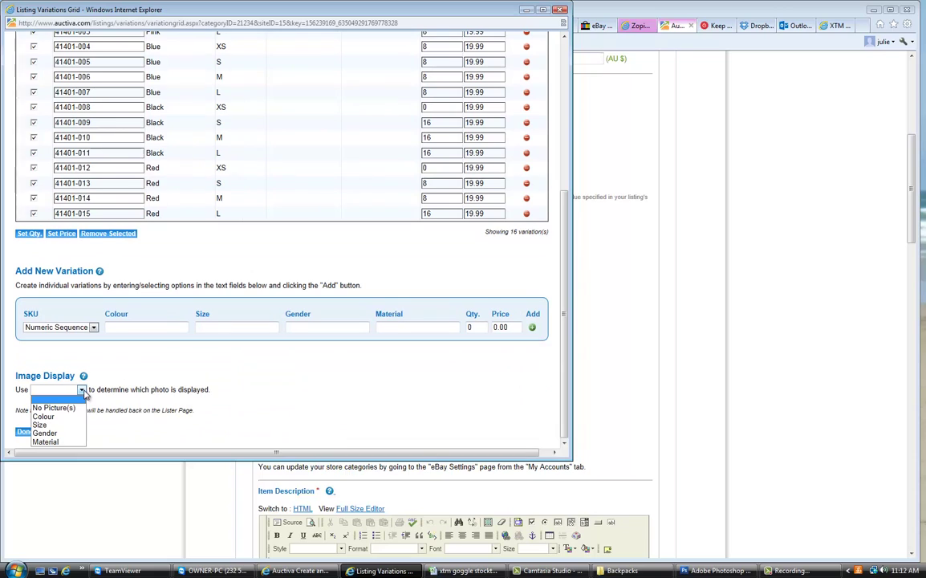
click(50, 417)
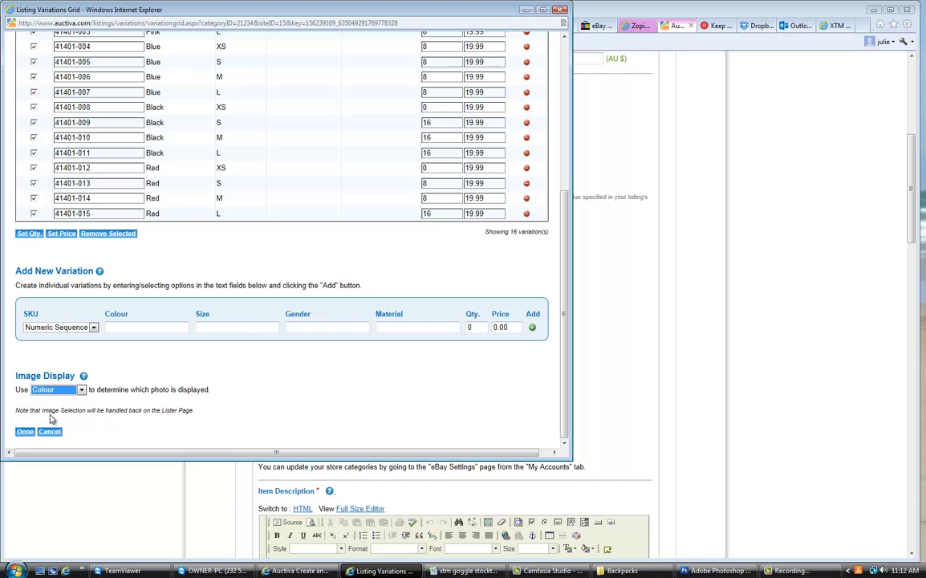
click(25, 433)
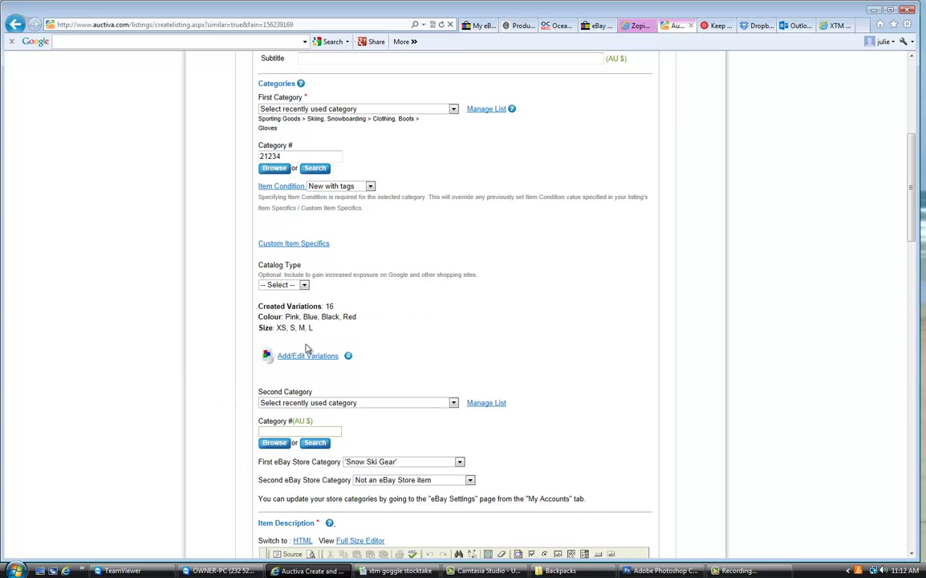
Replace 'mittens' with 'Gloves' in the description's first paragraph
scroll(900, 275, down, 3)
scroll(900, 275, down, 1)
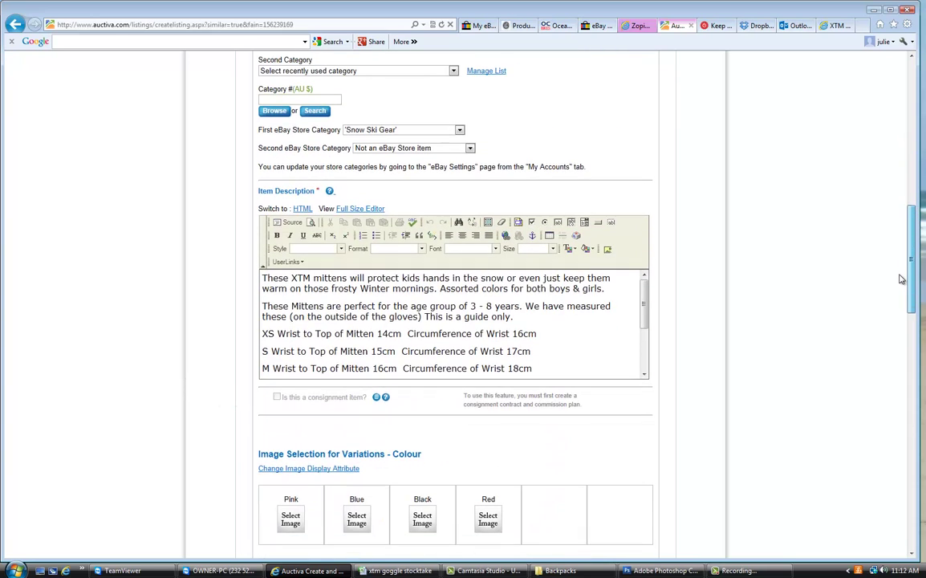
click(314, 277)
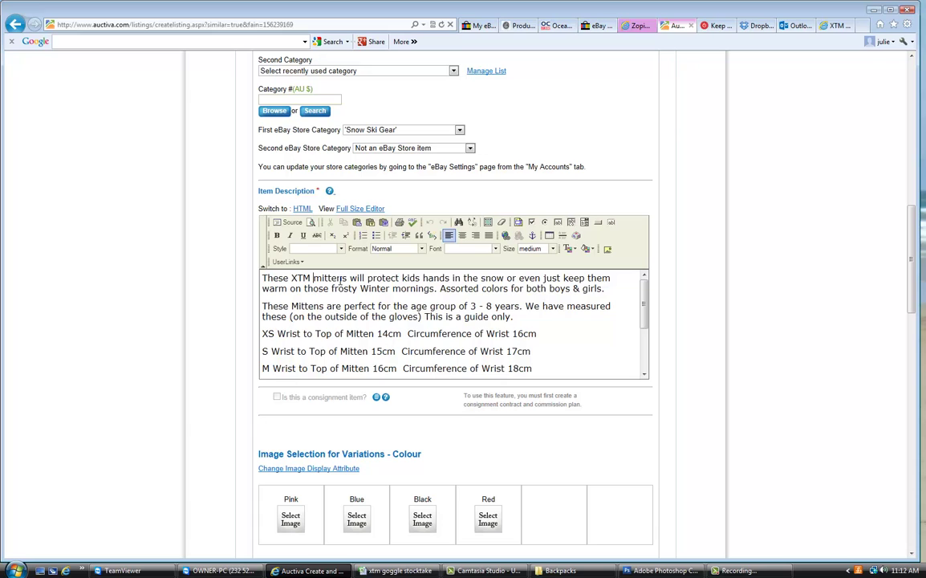
key(Delete)
key(Delete)
key(Delete)
key(Delete)
key(Delete)
key(Delete)
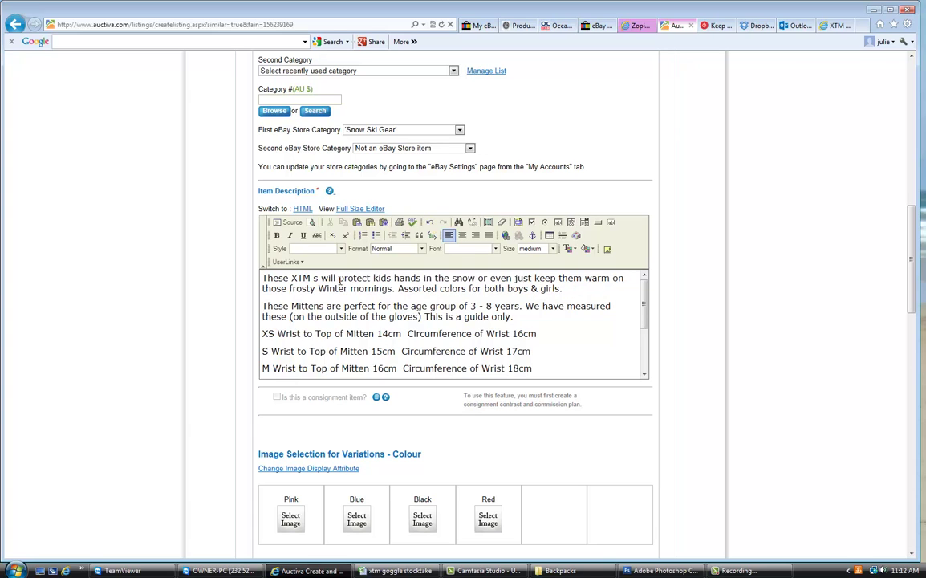
key(Delete)
text(Gloves)
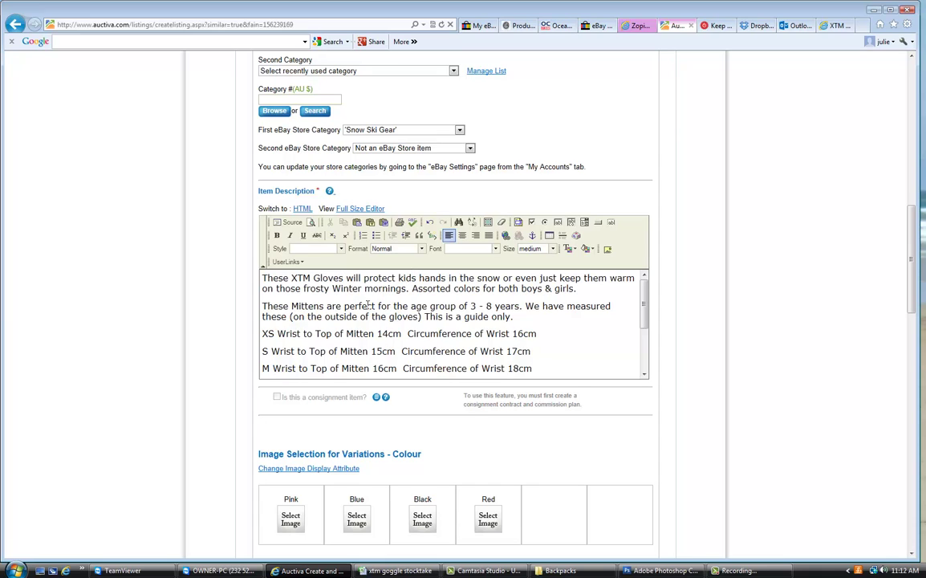
Change 'Mittens' to 'gloves' in the second paragraph and review the description
click(292, 306)
key(Delete)
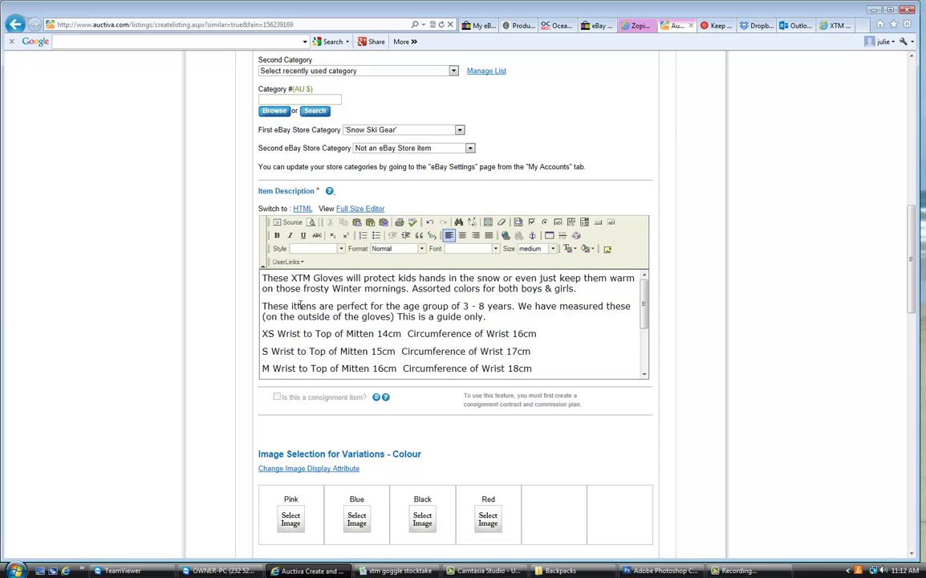
key(Delete)
key(Delete)
key(Delete)
key(Delete)
key(Delete)
key(Delete)
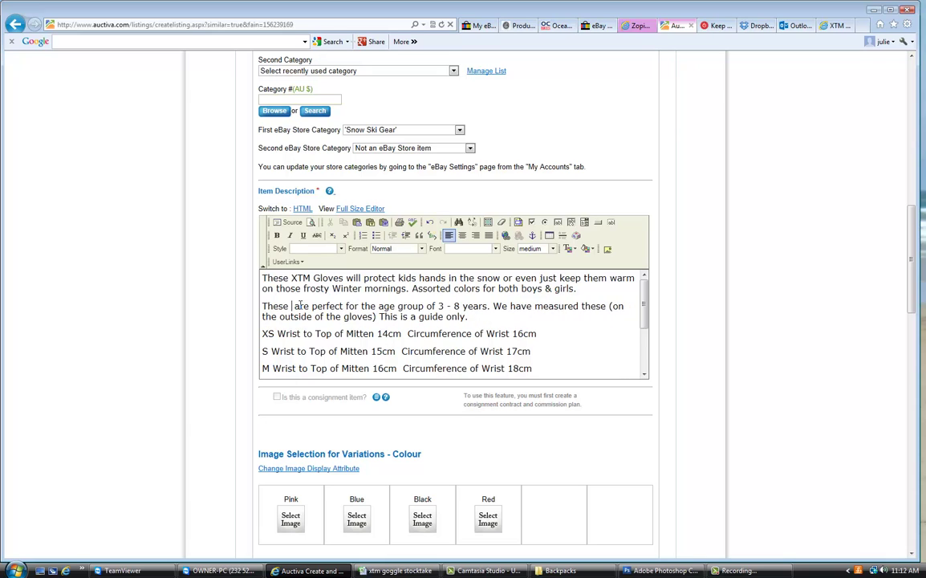
text(gloves)
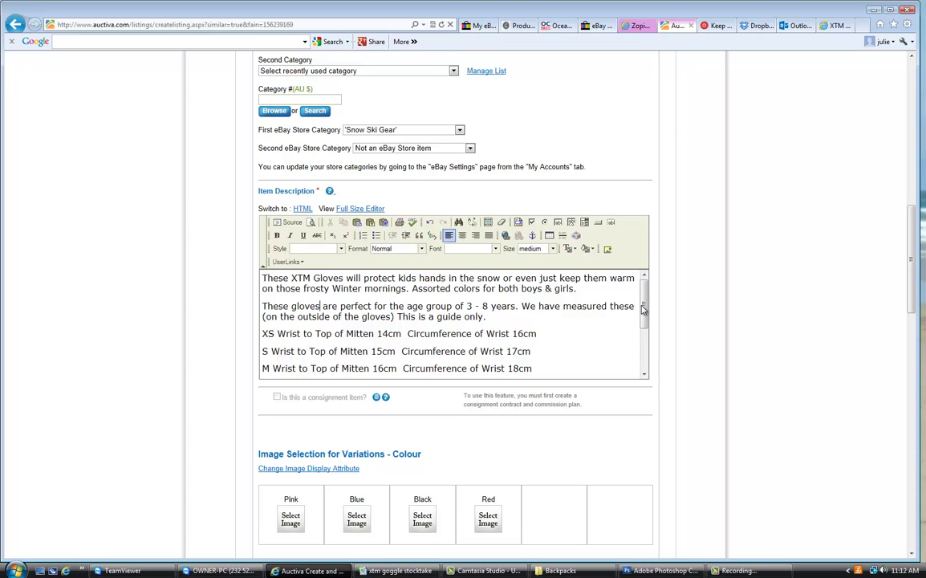
scroll(648, 319, down, 1)
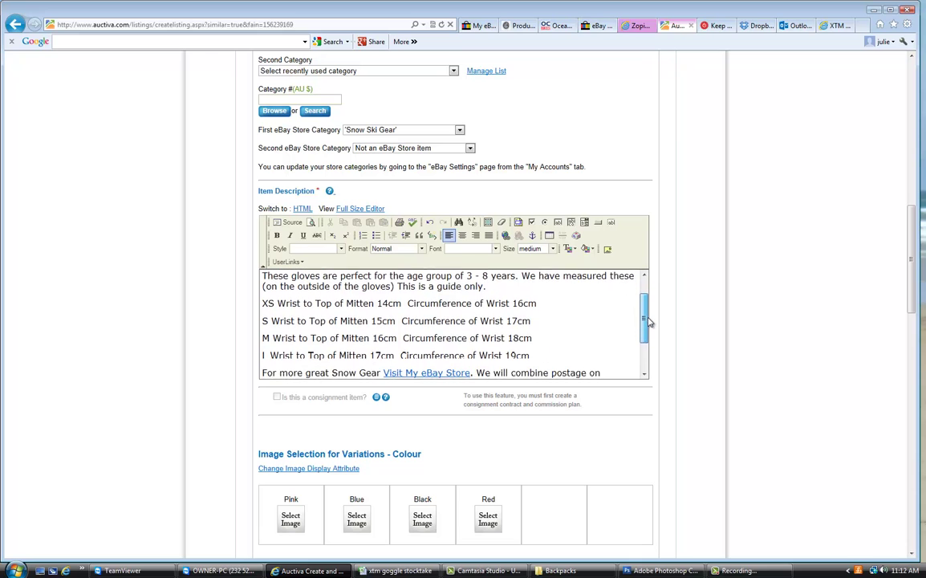
scroll(650, 324, down, 1)
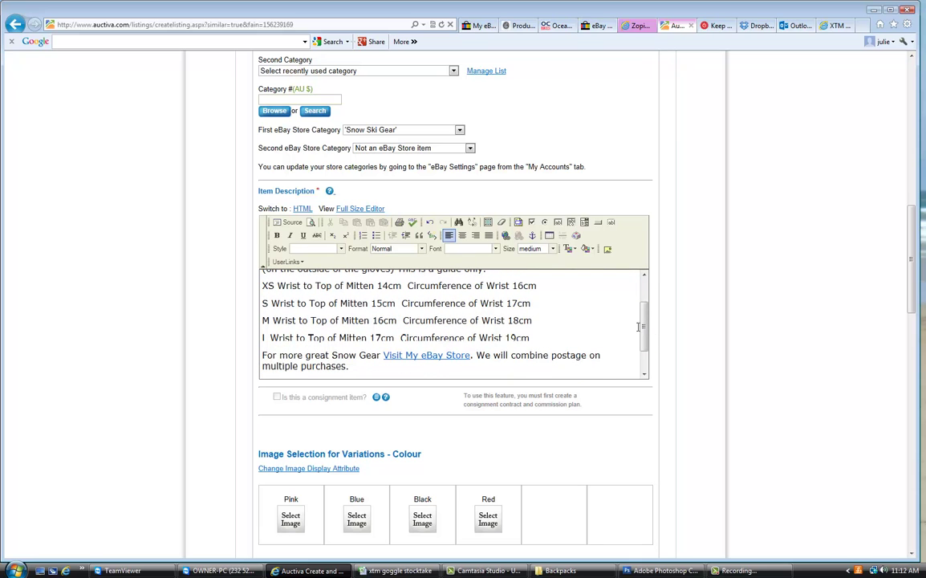
scroll(644, 311, up, 2)
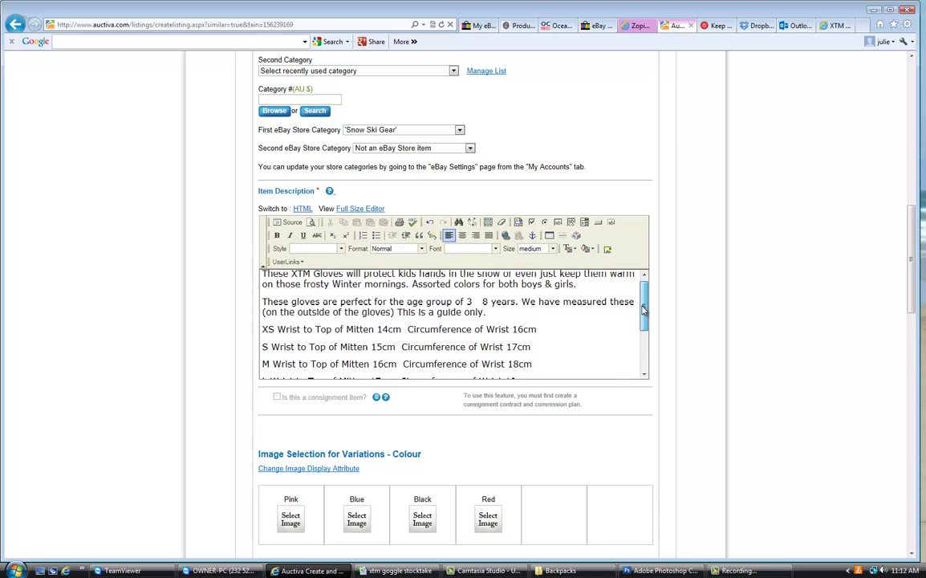
Append to the sizing paragraph that glove sizing is no real science, just a best-guess scenario with suggested age groups
click(502, 312)
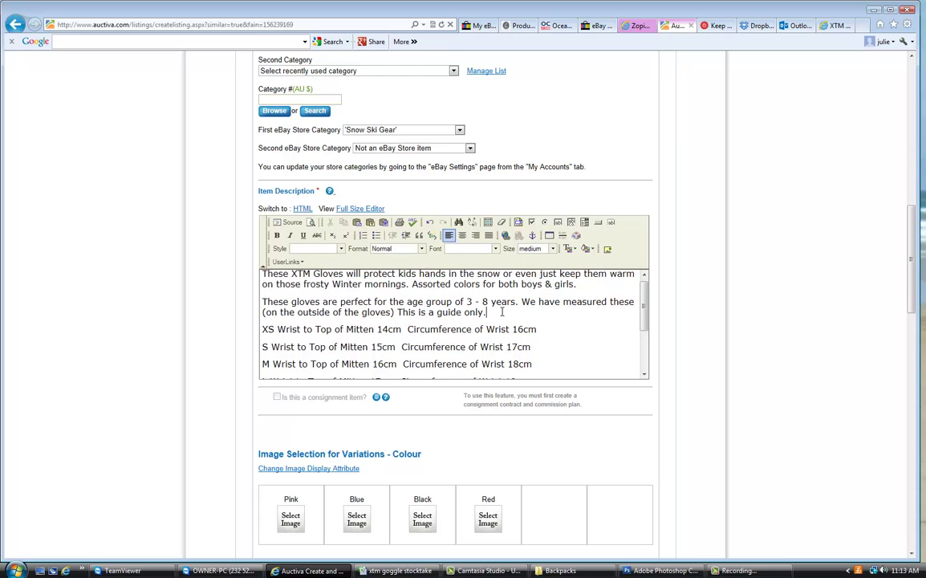
text(There is no real science to t)
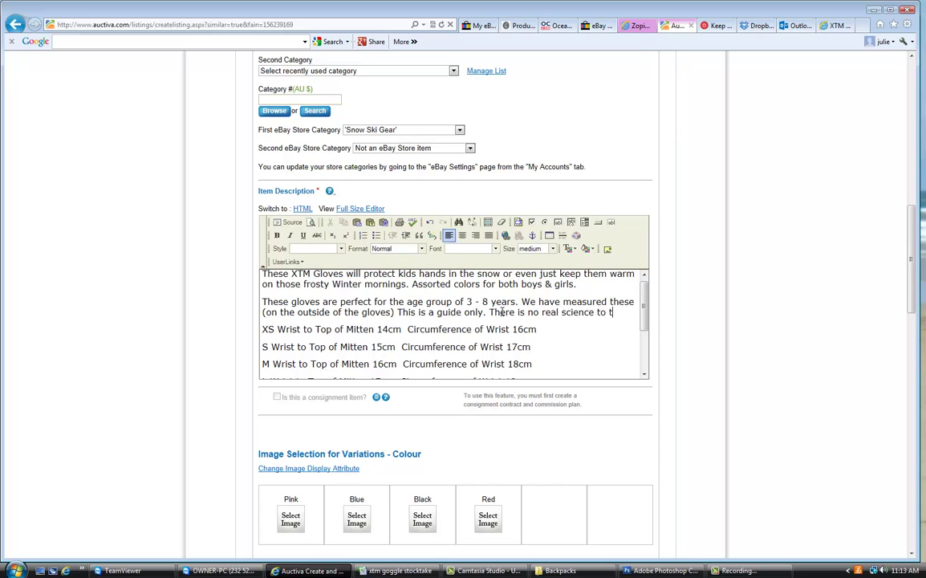
text(he measurment)
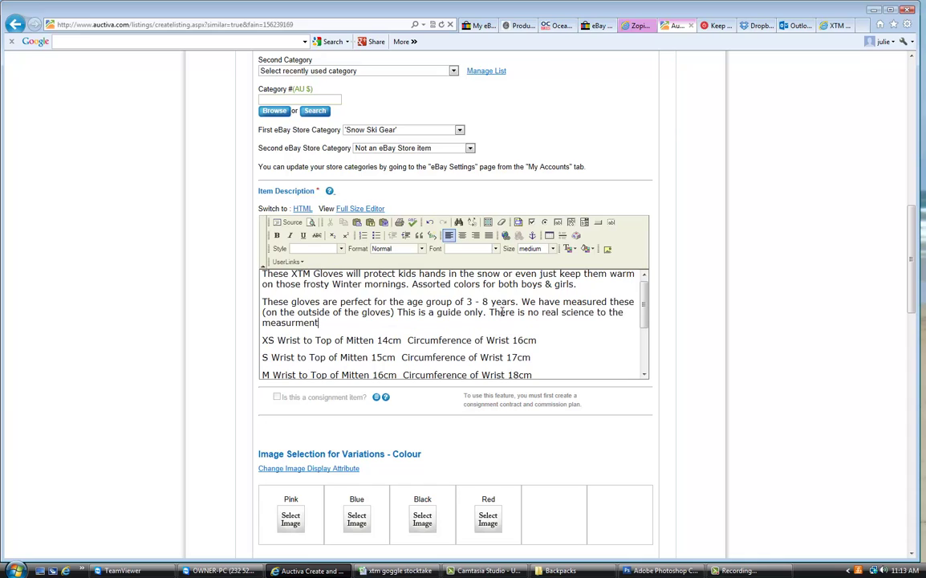
text( of these gloves, it is a b)
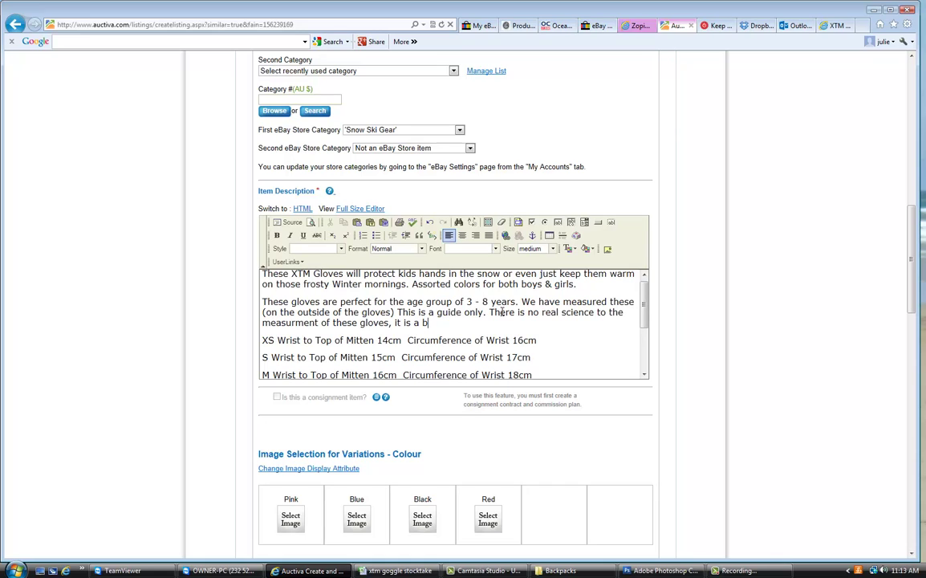
text(best guess scenario)
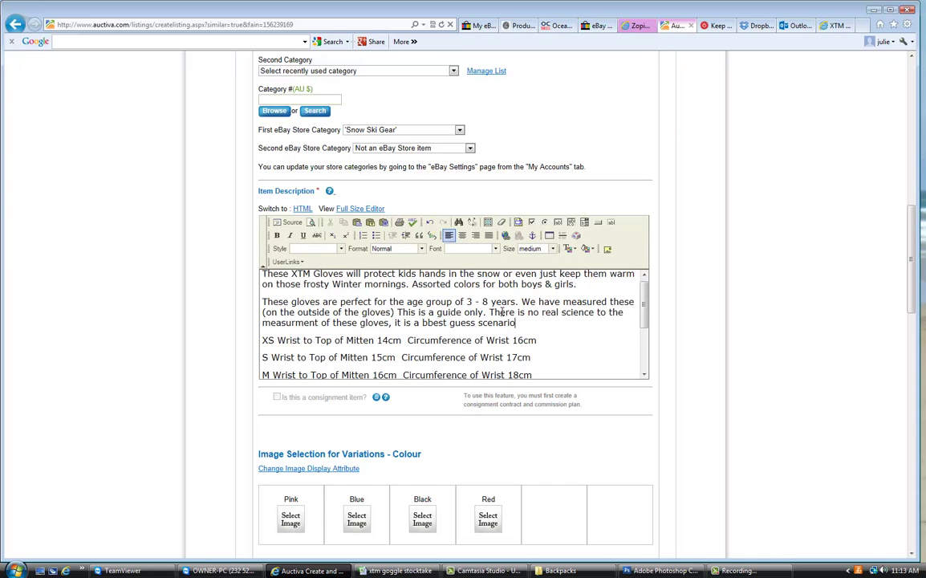
text(- we have put some su)
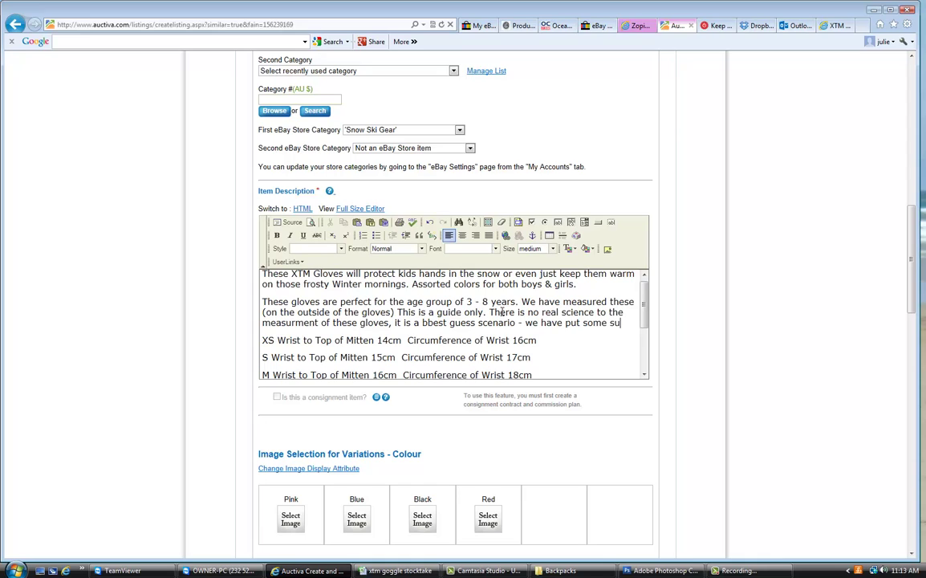
text(ggested ag)
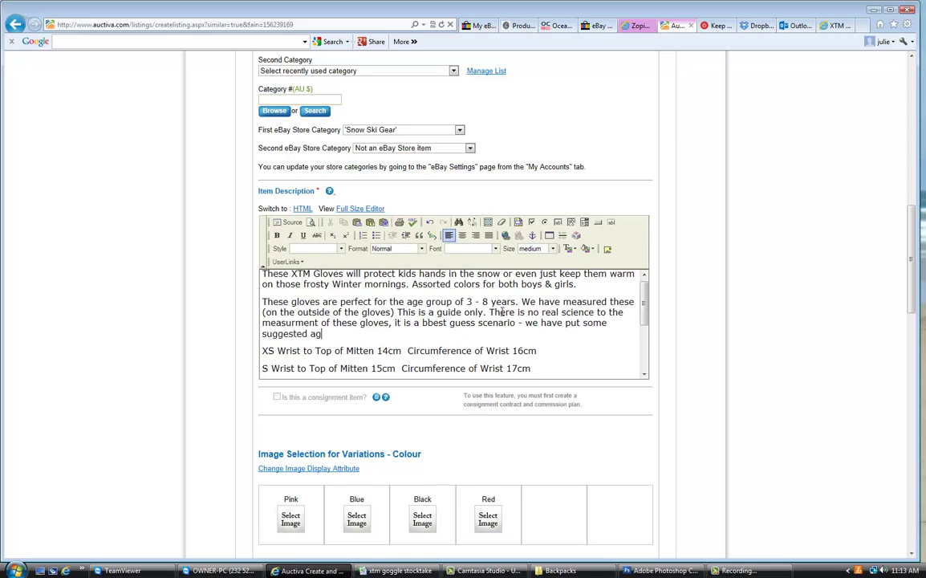
text(e groups on the sizes,)
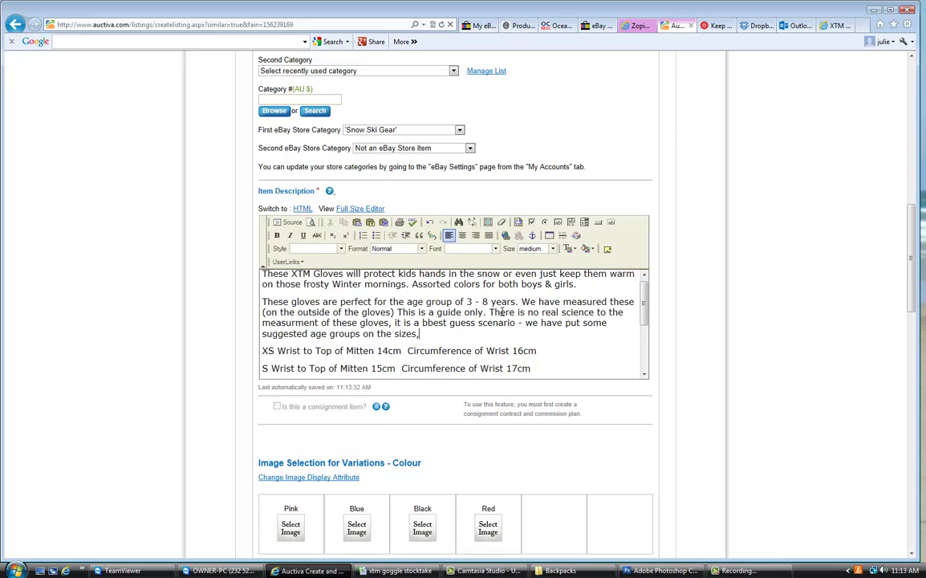
text( these are just sugges)
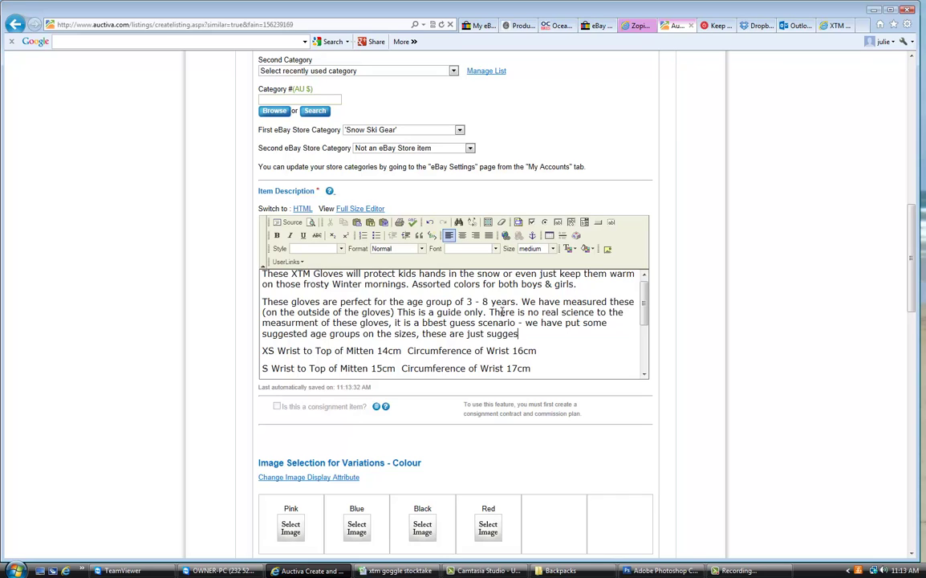
text(tions only to our best)
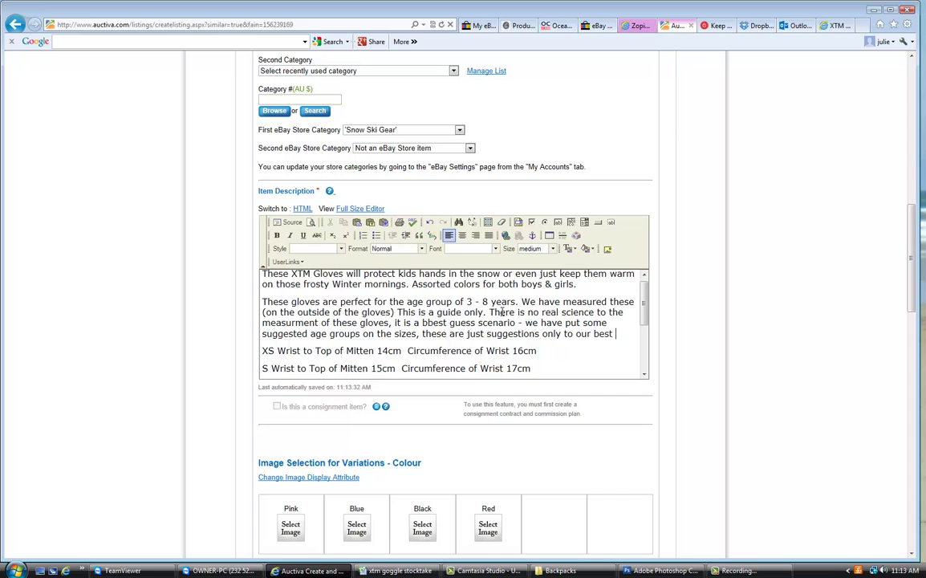
text( guess as all kid)
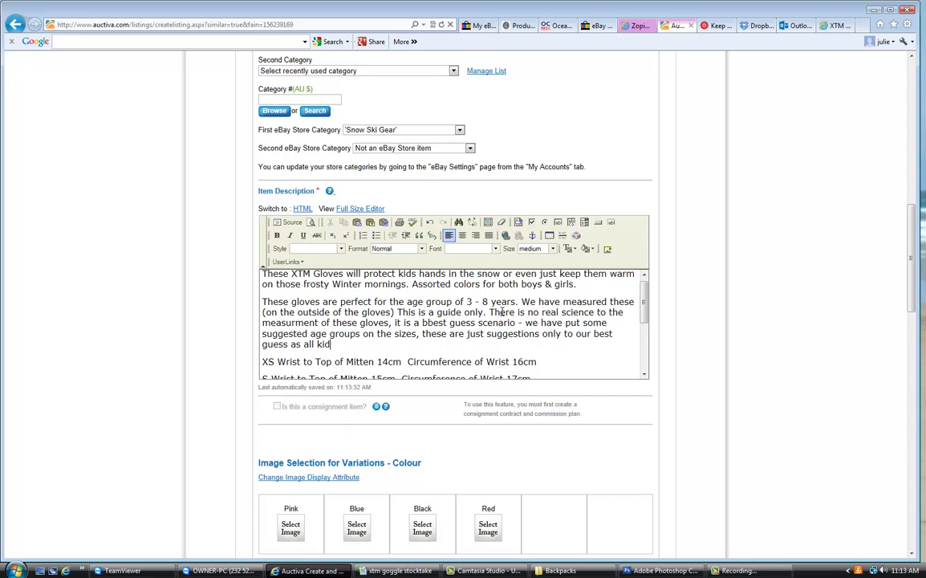
text(s have avrying sized hands)
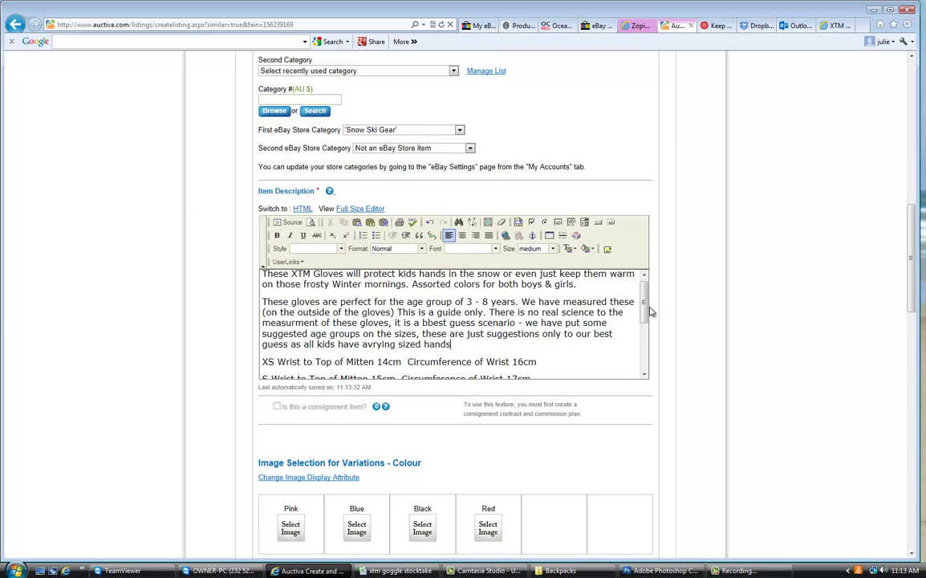
Add age ranges after the XS, S, M and L size lines, starting at Age 5-6 and ending at 8-9
scroll(594, 329, down, 2)
click(549, 322)
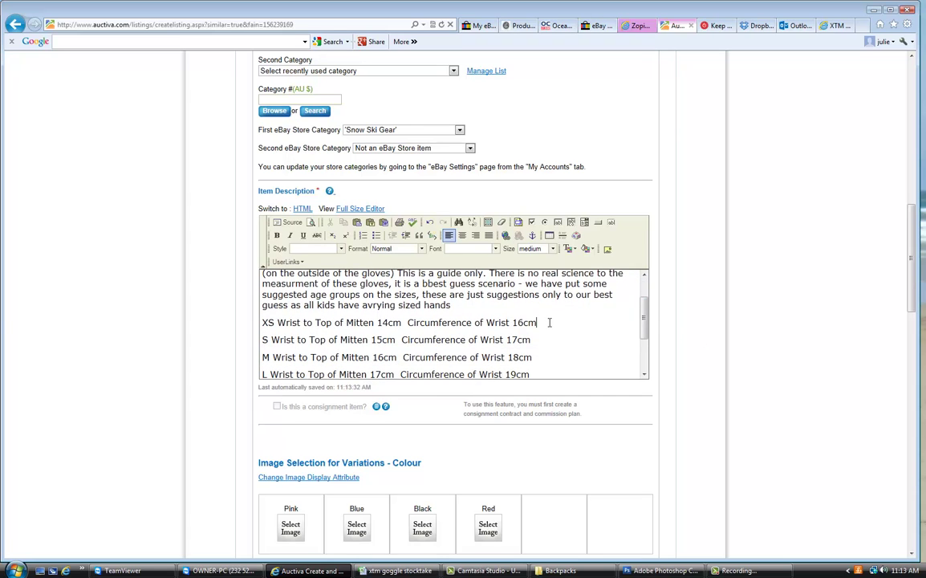
text(- Age 5)
click(543, 340)
text(- Age 6 - Age 7)
click(544, 374)
text(- Age)
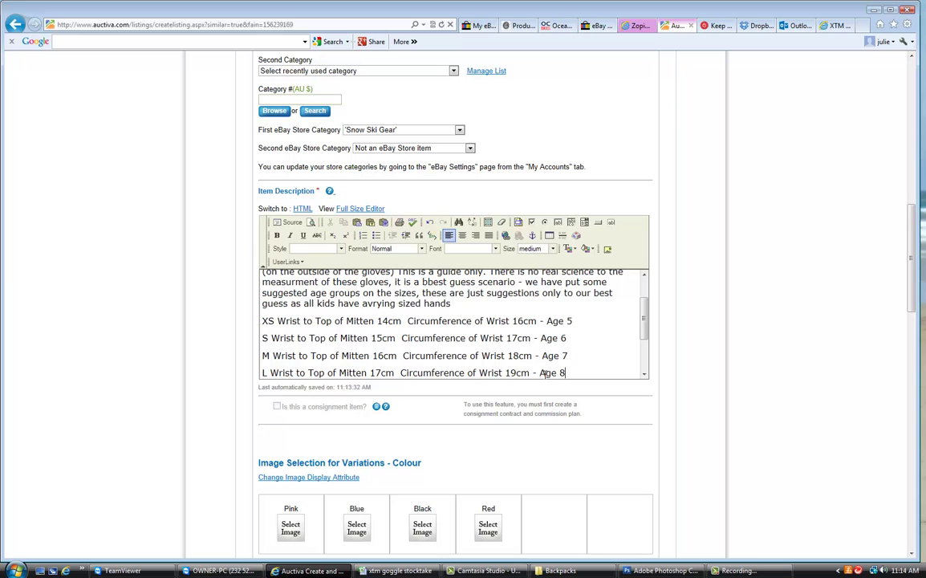
mouse_move(645, 320)
mouse_down()
mouse_move(644, 329)
mouse_move(636, 318)
mouse_up()
click(582, 305)
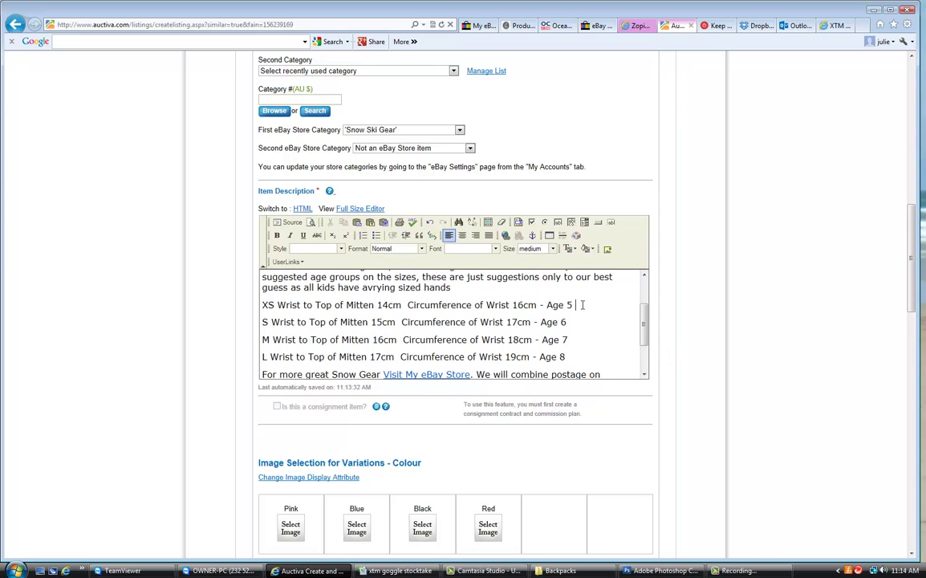
text(-6)
click(572, 339)
text(-89)
Change the age group from '3 - 8 years' to '3 - 9 years'
scroll(648, 319, up, 1)
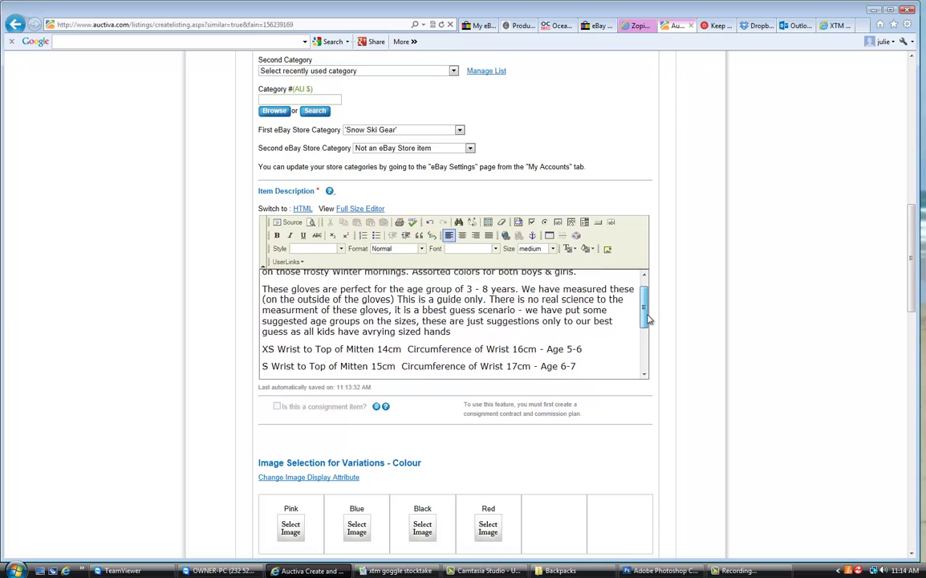
click(482, 295)
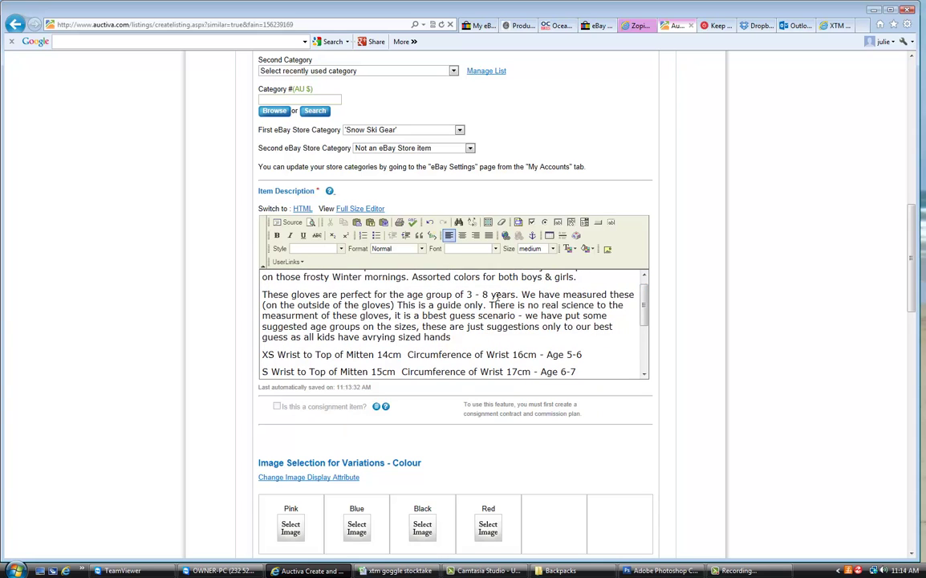
key(Delete)
text(9)
Copy the Features line text to the clipboard
scroll(645, 309, down, 3)
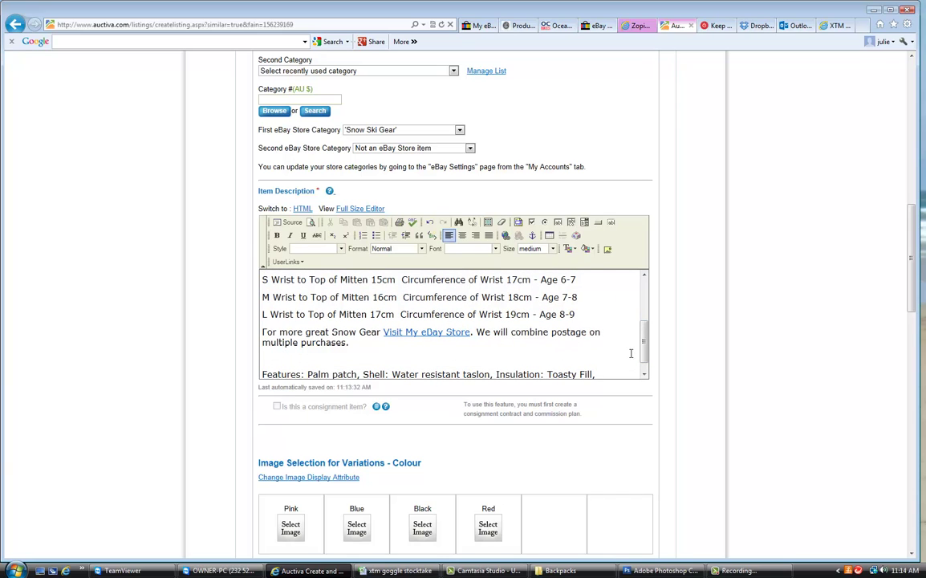
scroll(645, 344, down, 1)
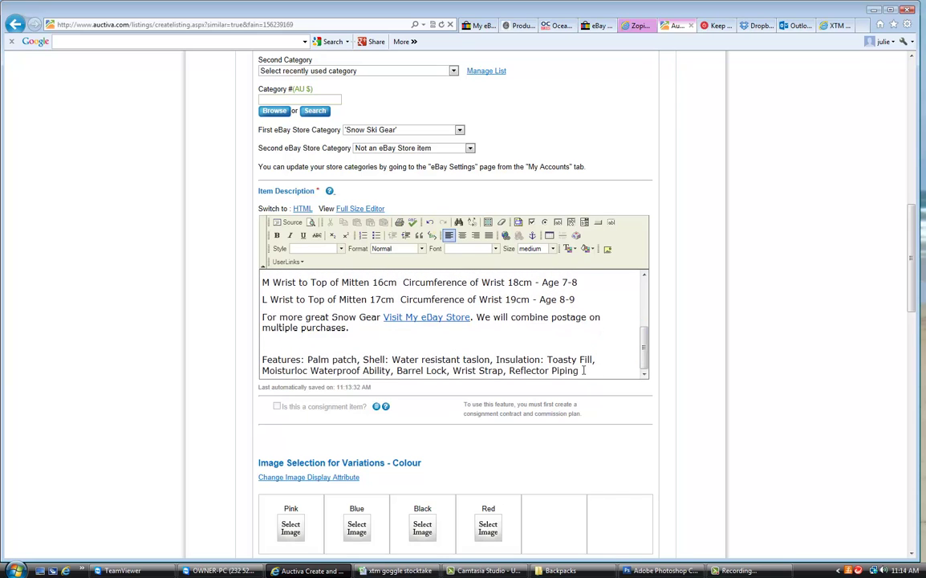
drag(580, 371, 278, 365)
right_click(276, 364)
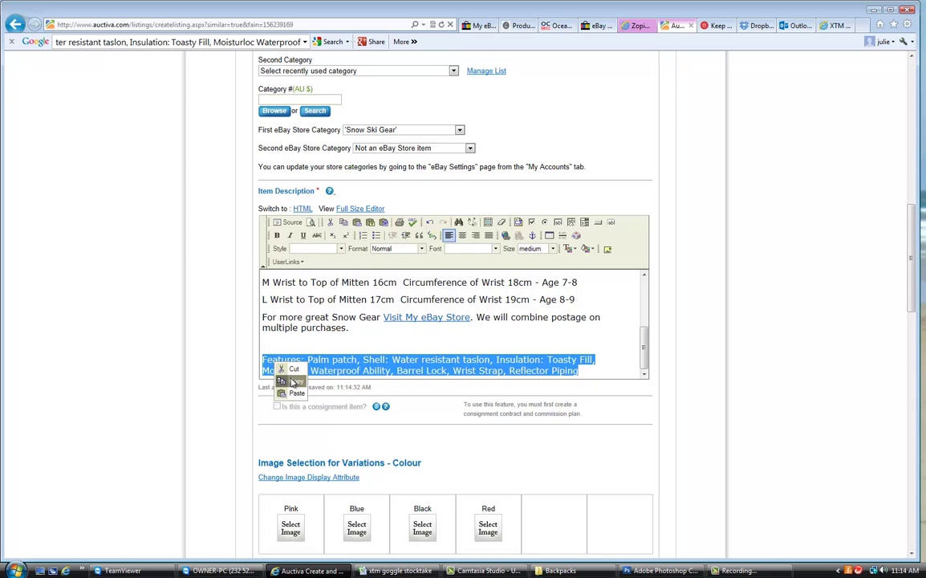
click(294, 381)
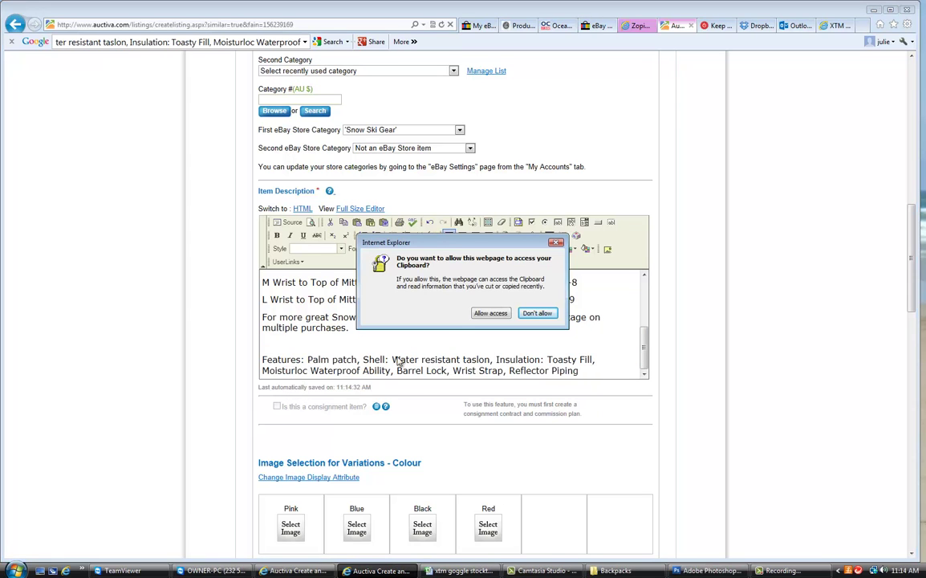
click(489, 312)
Insert 'and dry' after 'keep them warm' in the description
scroll(646, 319, up, 3)
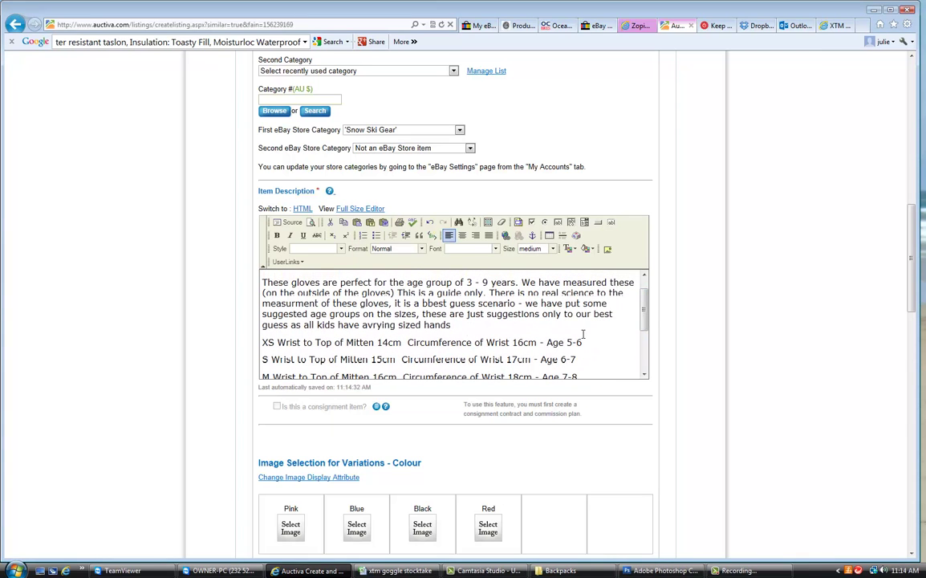
scroll(644, 304, up, 1)
scroll(644, 297, up, 1)
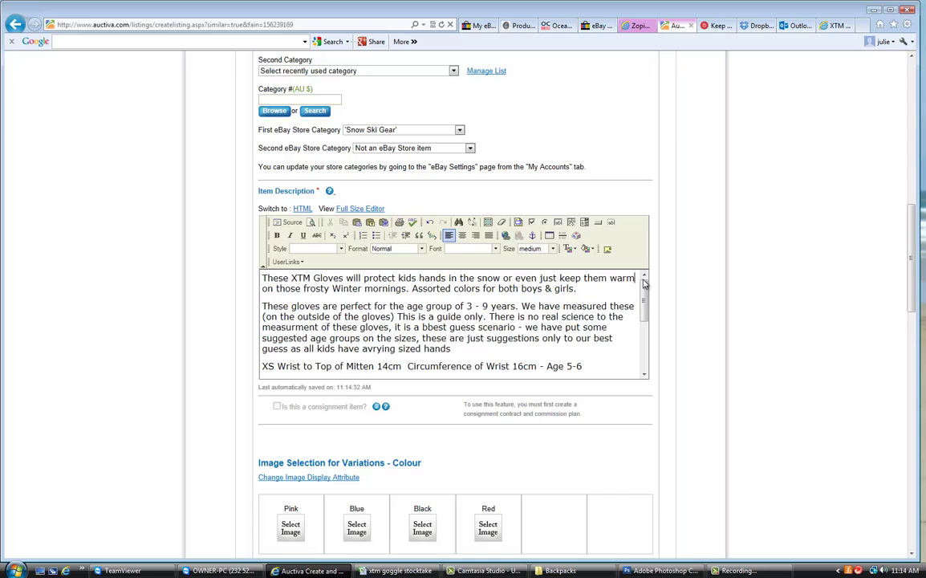
click(626, 278)
text(and dry)
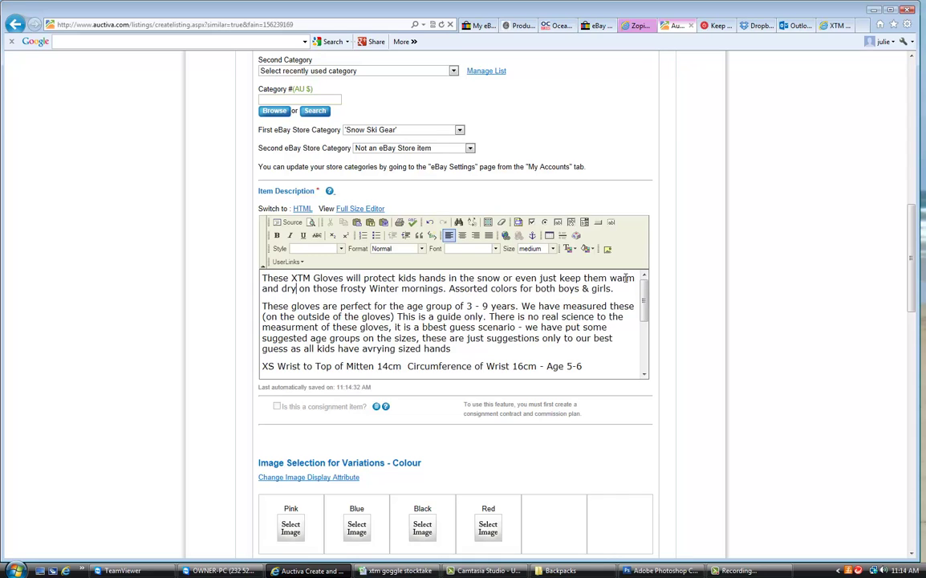
key(BackSpace)
Assign the Hot Pink, French Blue, black and red glove photos to the Pink, Blue, Black and Red variations
scroll(654, 317, down, 3)
scroll(655, 322, down, 2)
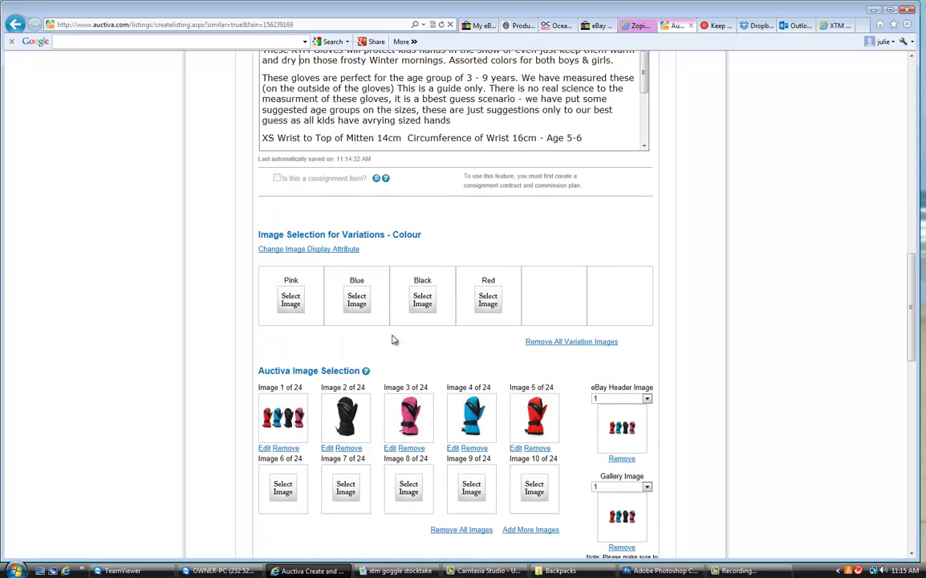
click(292, 300)
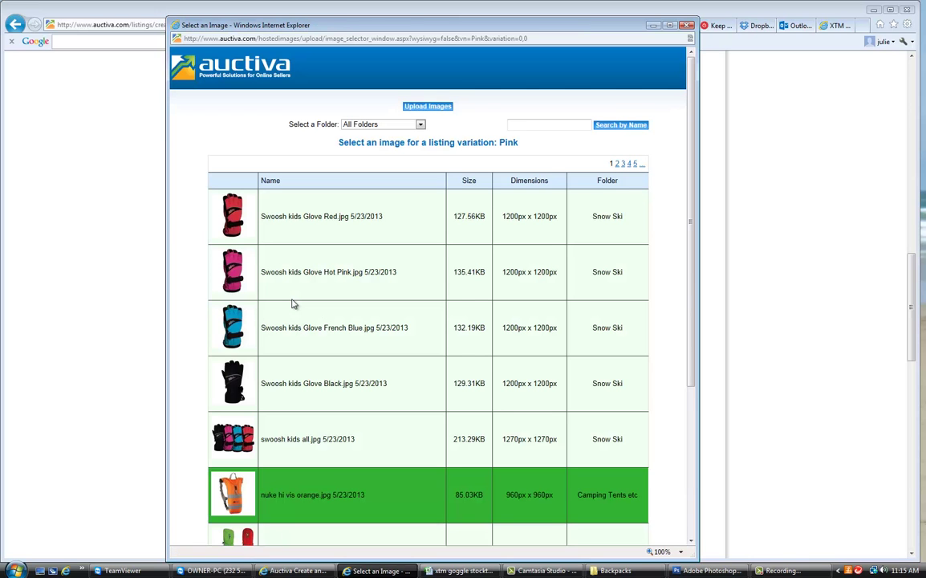
click(269, 287)
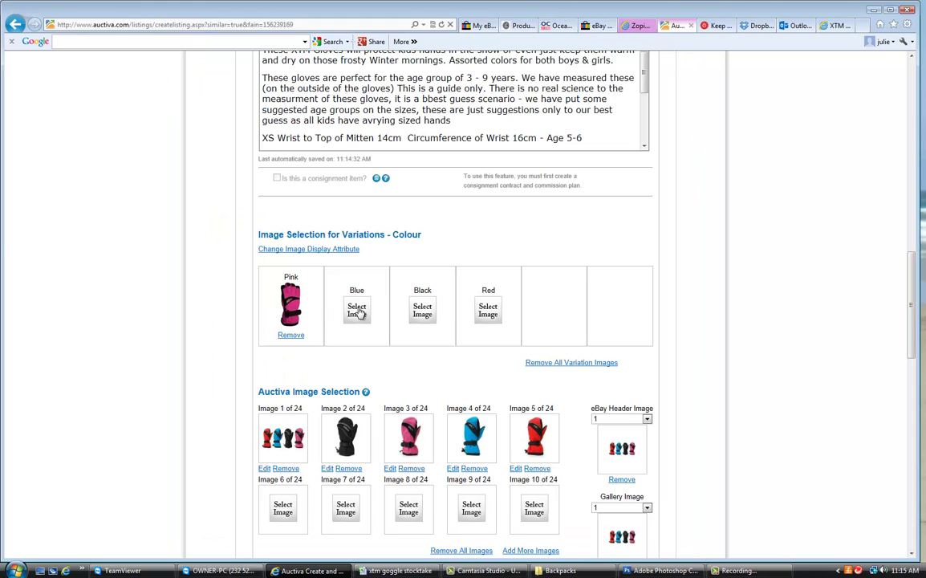
click(357, 310)
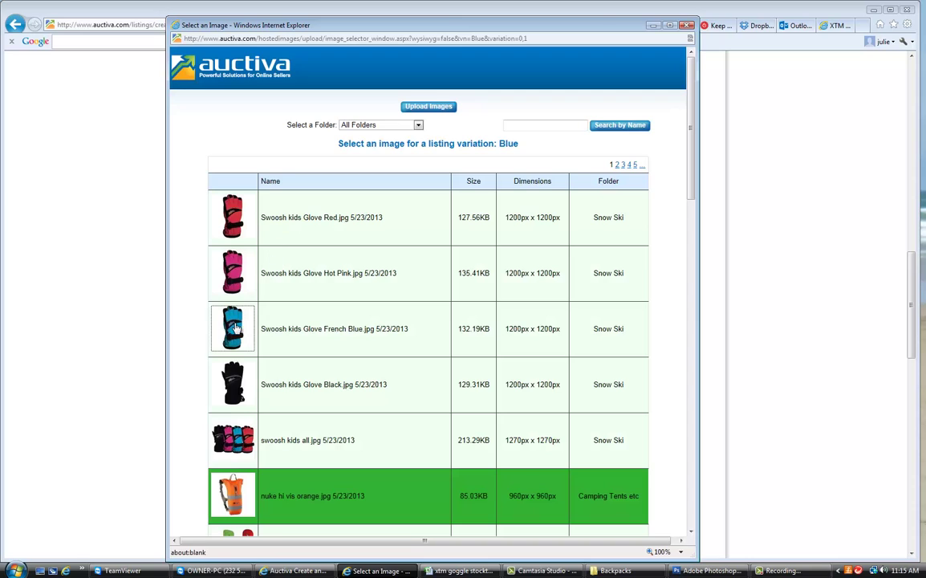
click(233, 327)
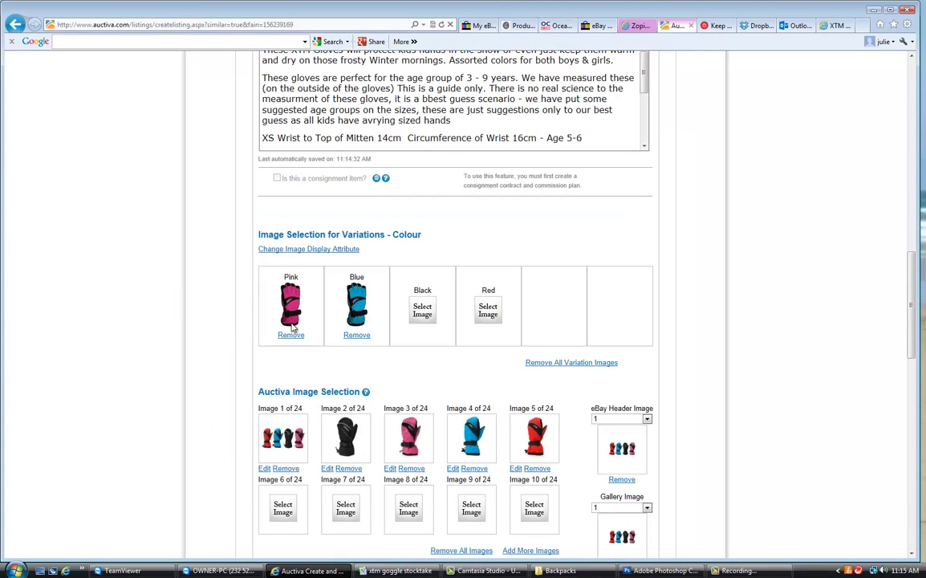
click(426, 313)
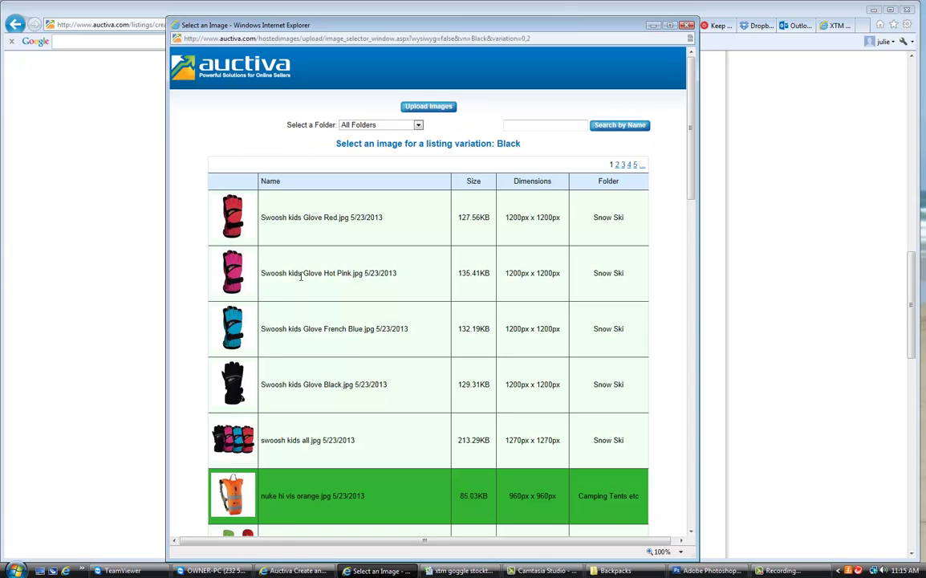
click(244, 373)
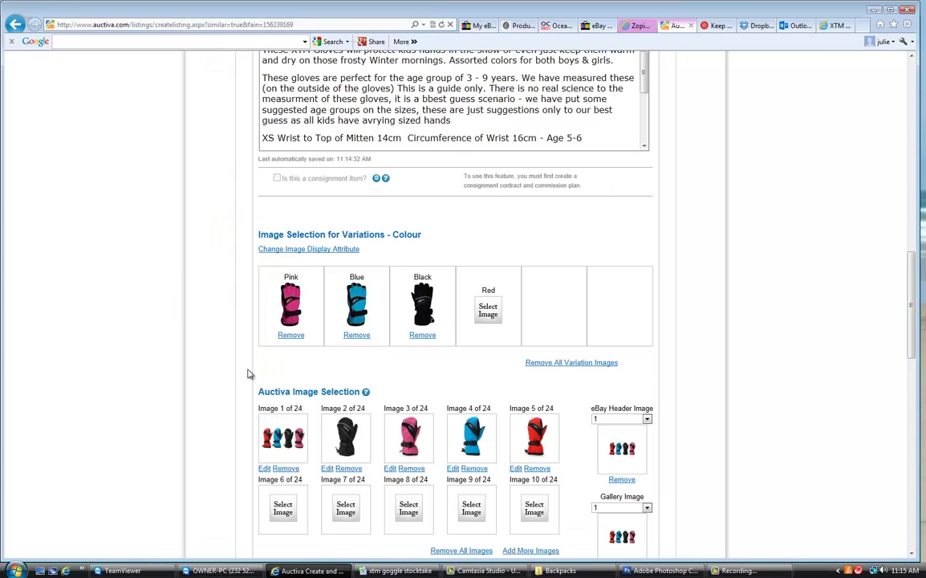
click(487, 313)
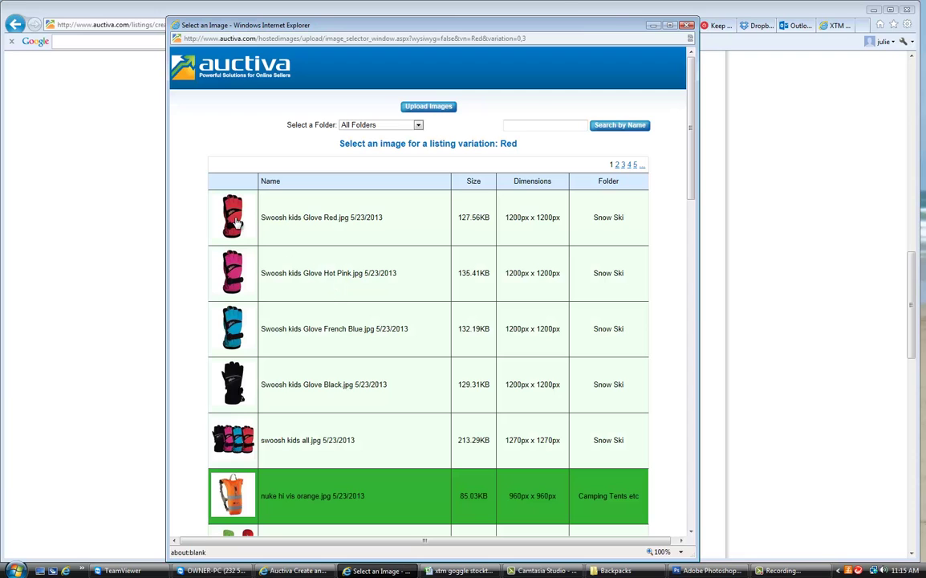
click(233, 222)
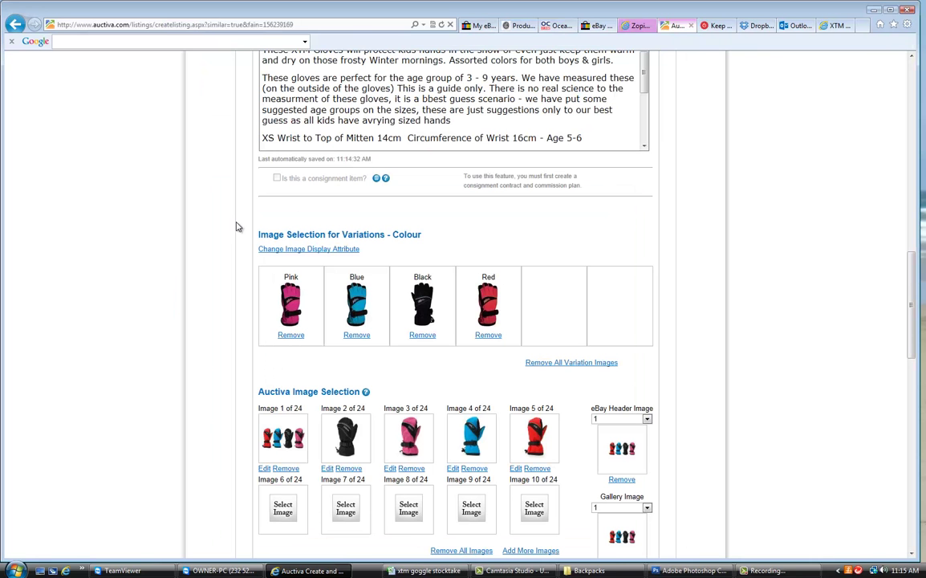
Remove all five existing listing images
click(288, 469)
click(288, 469)
click(287, 469)
click(286, 469)
click(287, 469)
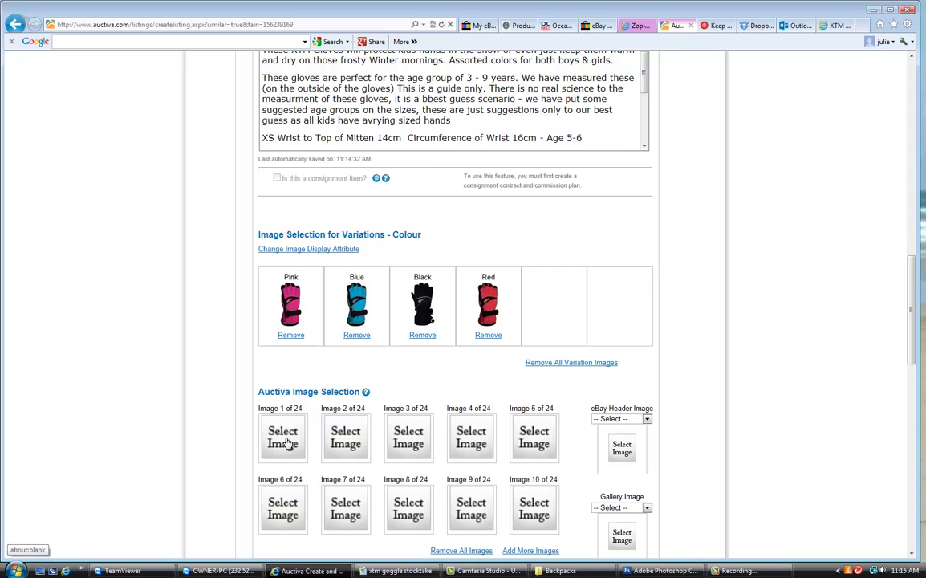
Add the all-colours, black, blue, pink and red glove photos as listing images, in that order
click(283, 437)
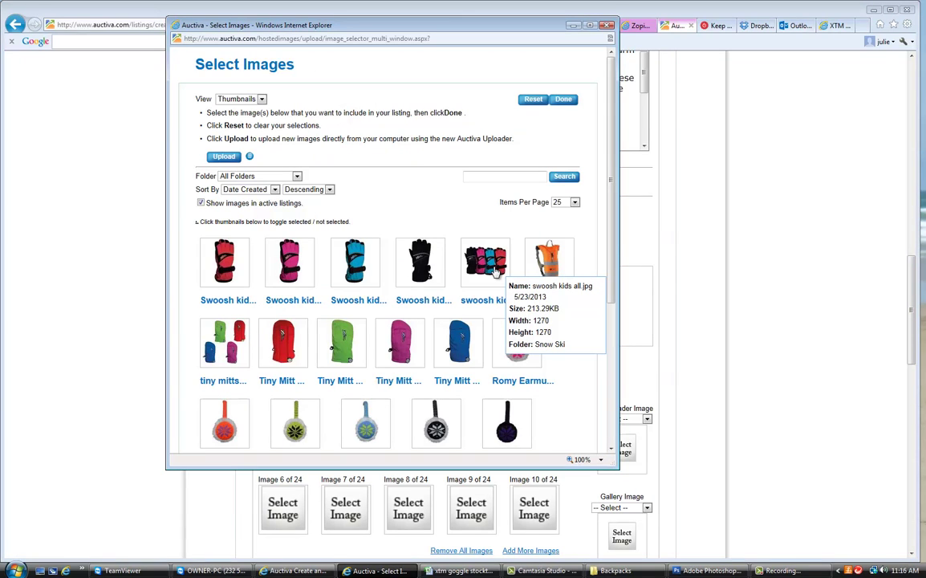
click(496, 272)
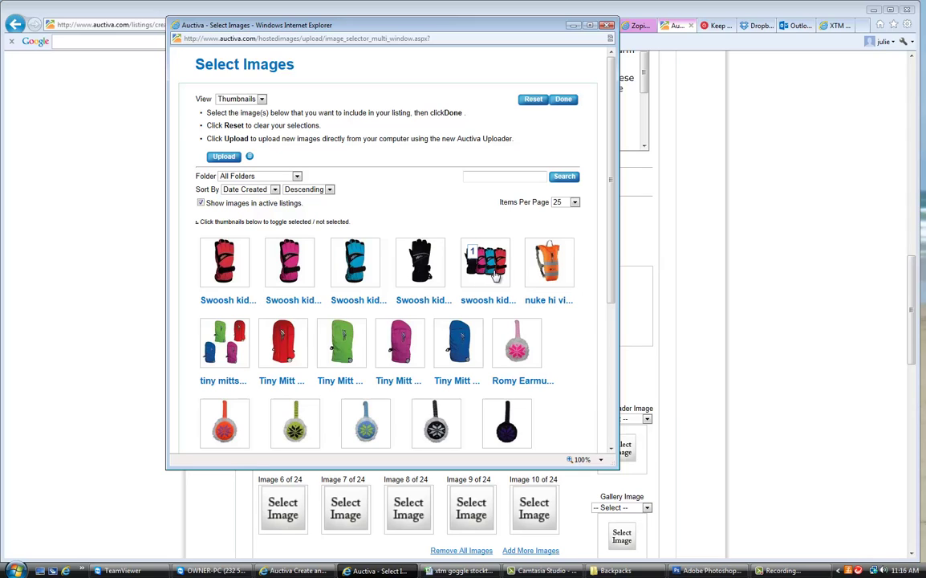
click(420, 266)
click(357, 269)
click(303, 270)
click(245, 265)
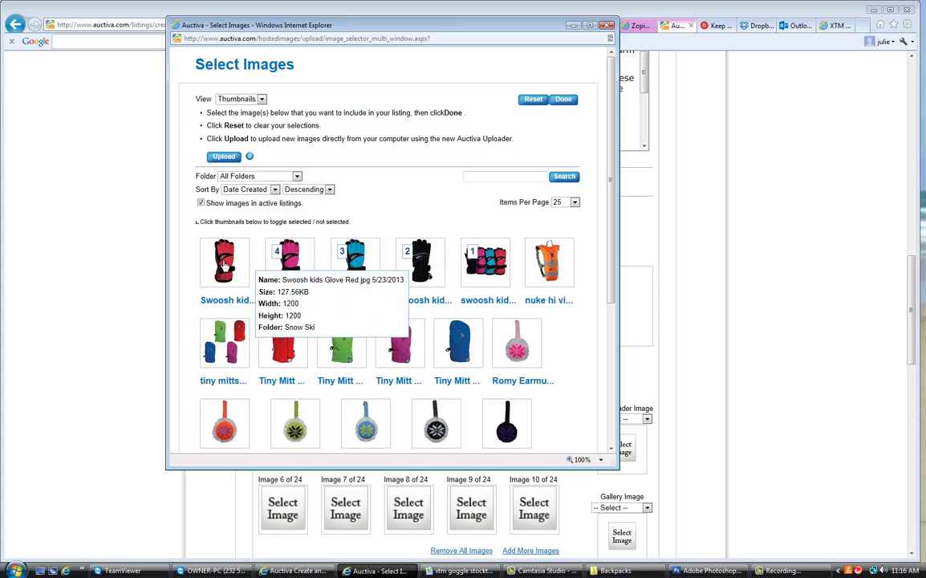
scroll(608, 321, down, 5)
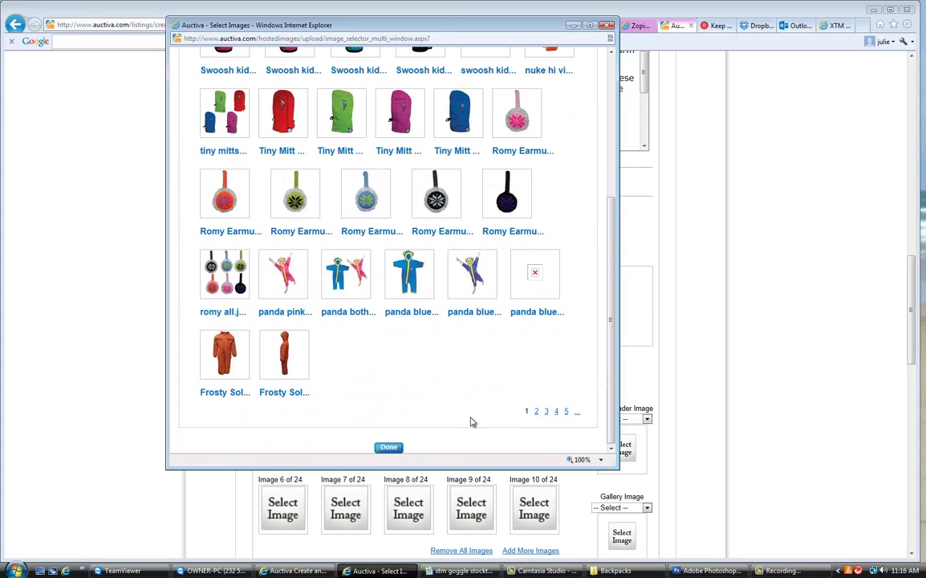
click(389, 447)
Set the Gallery Image to image 1, the all-colours glove photo
scroll(698, 409, down, 2)
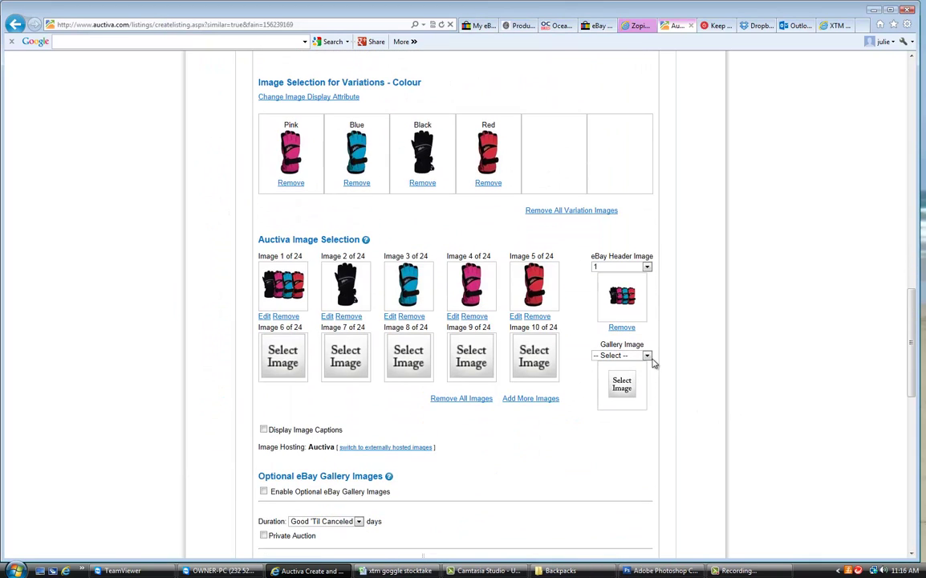
click(647, 355)
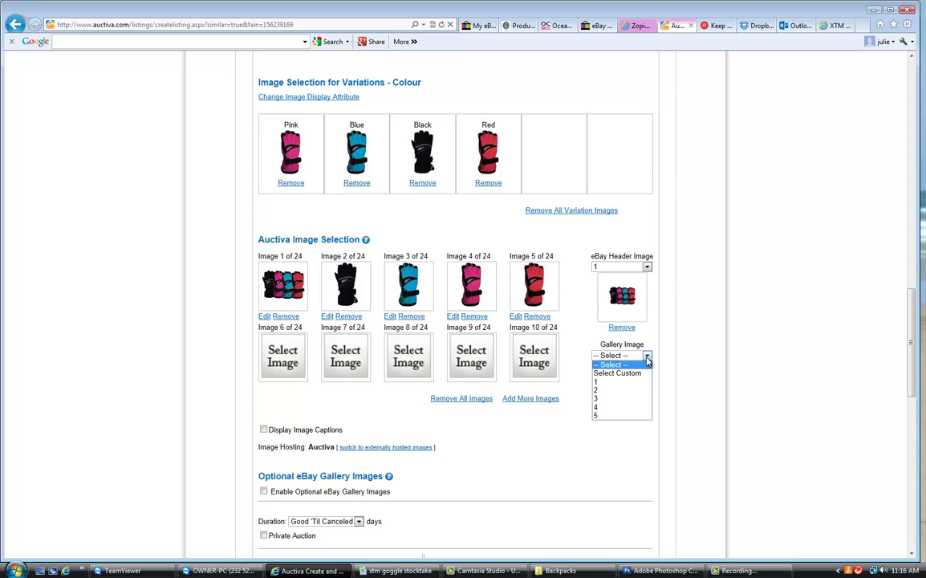
click(606, 383)
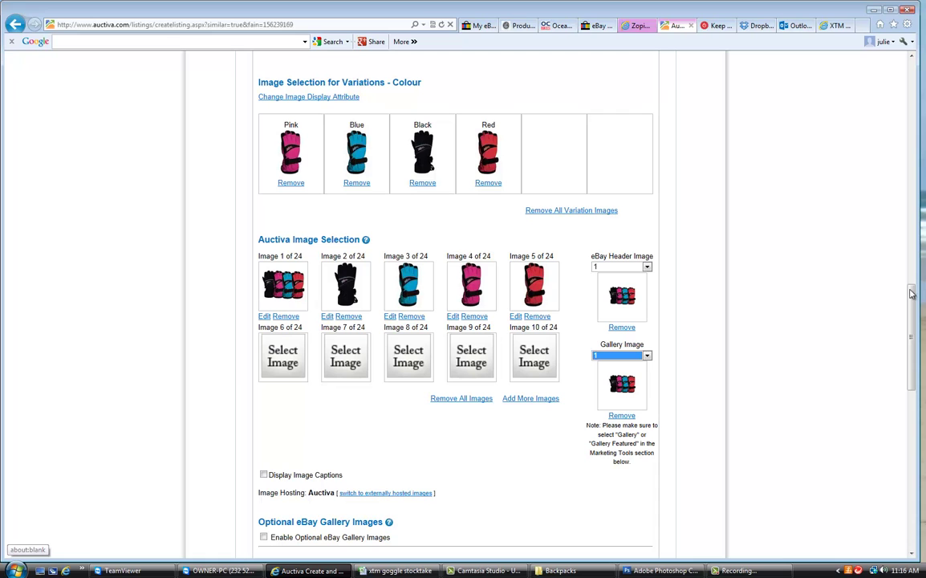
drag(909, 292, 910, 339)
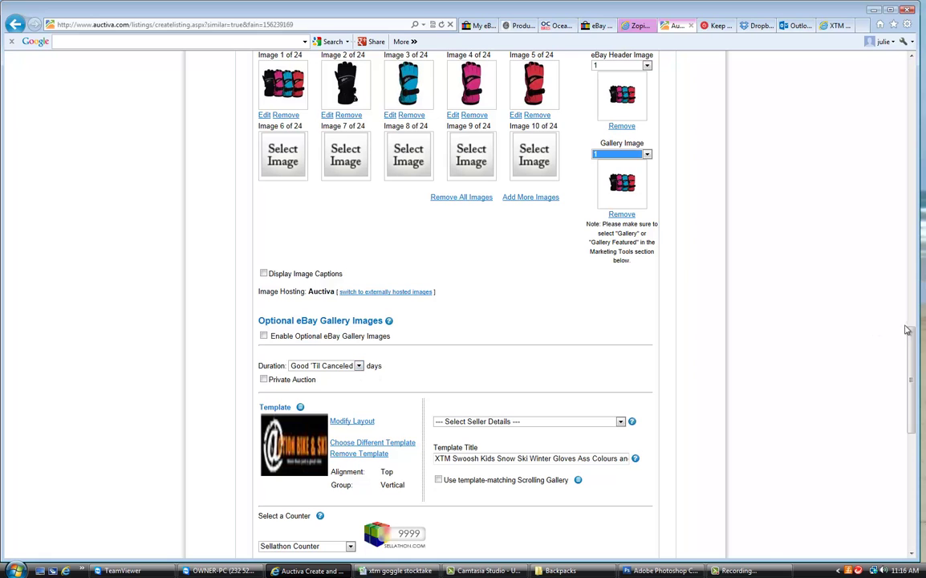
Set Domestic Handling Time to 1 business day under Shipping Tools
drag(907, 327, 906, 408)
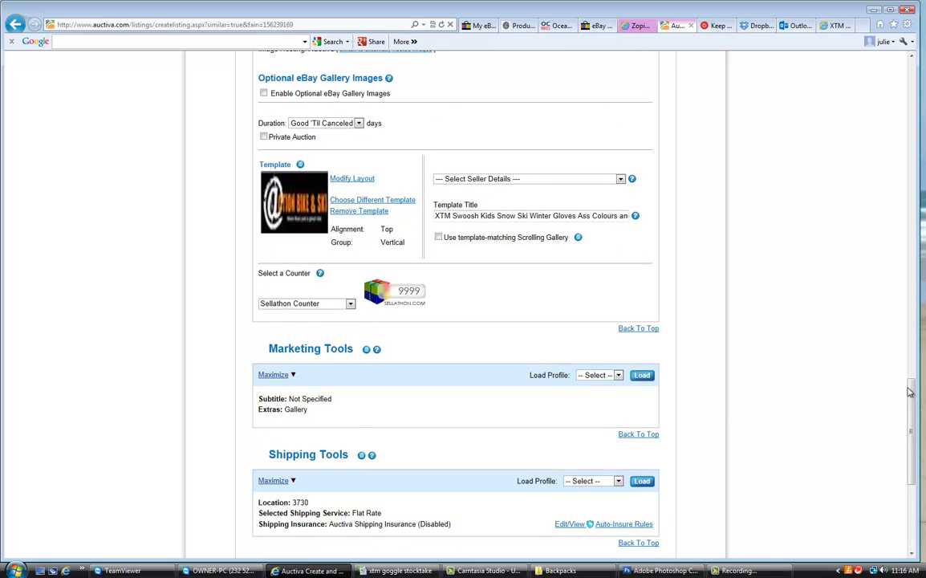
scroll(823, 353, down, 3)
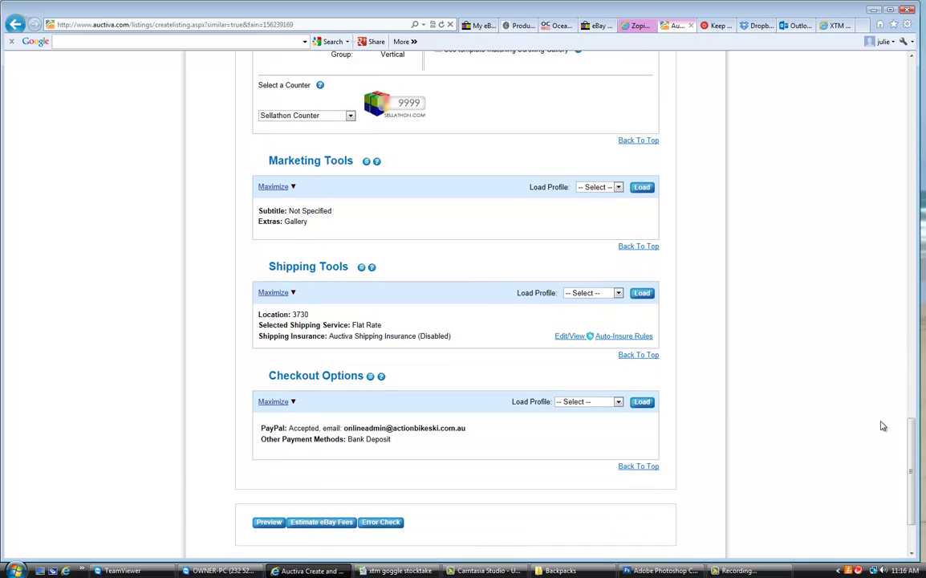
click(276, 293)
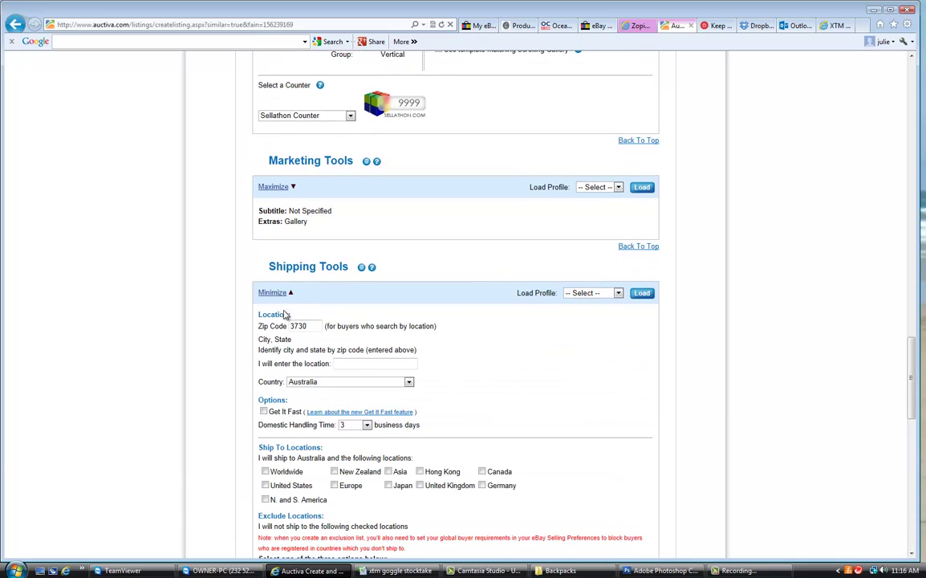
click(367, 425)
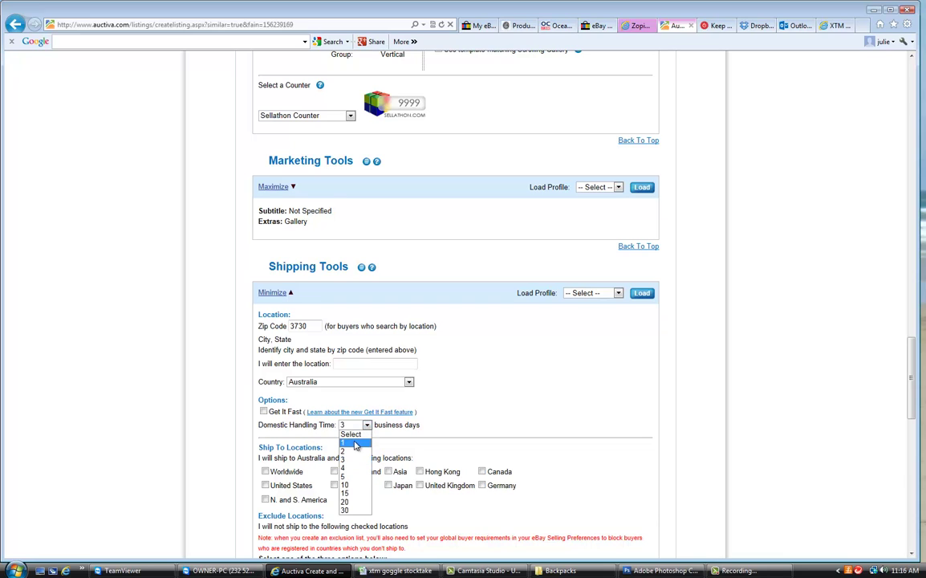
click(355, 443)
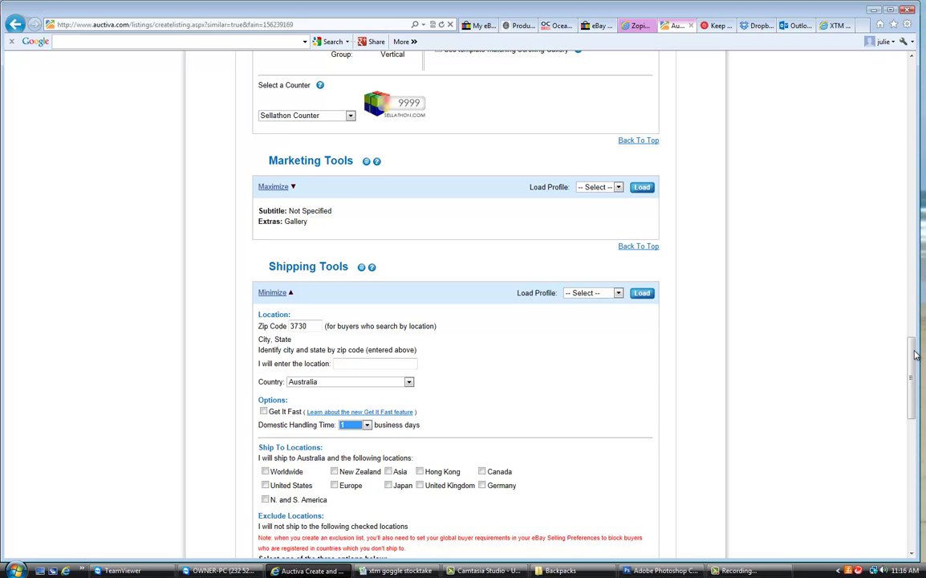
drag(915, 354, 909, 394)
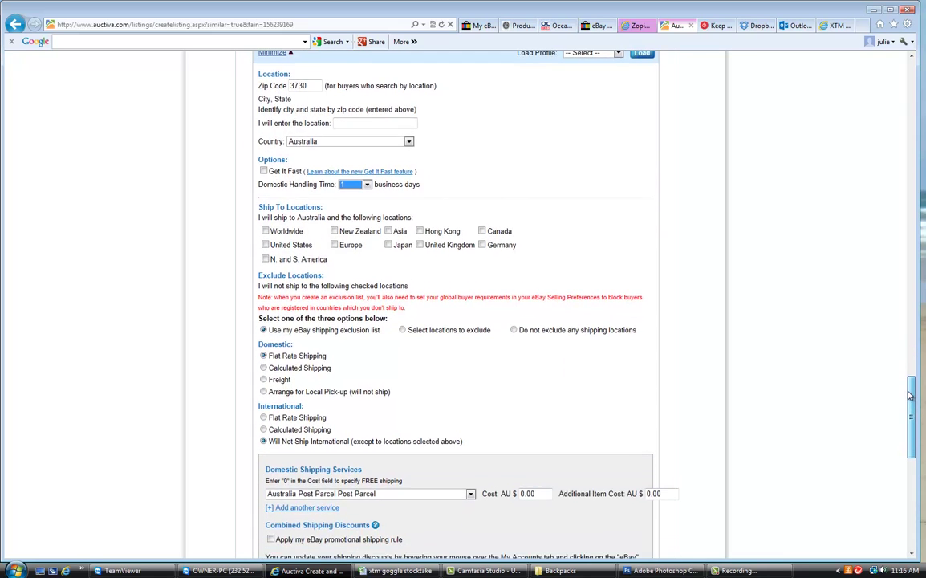
scroll(910, 395, down, 4)
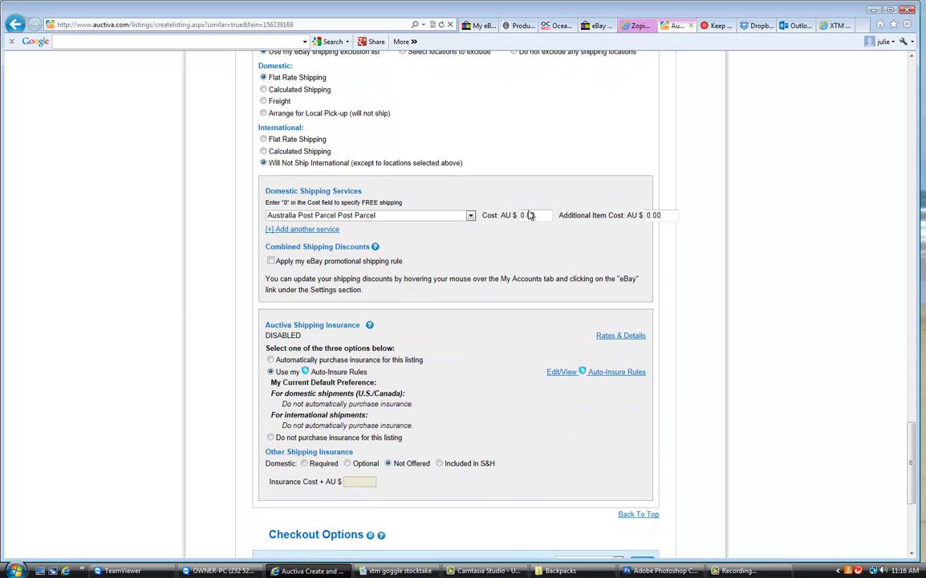
scroll(816, 405, down, 4)
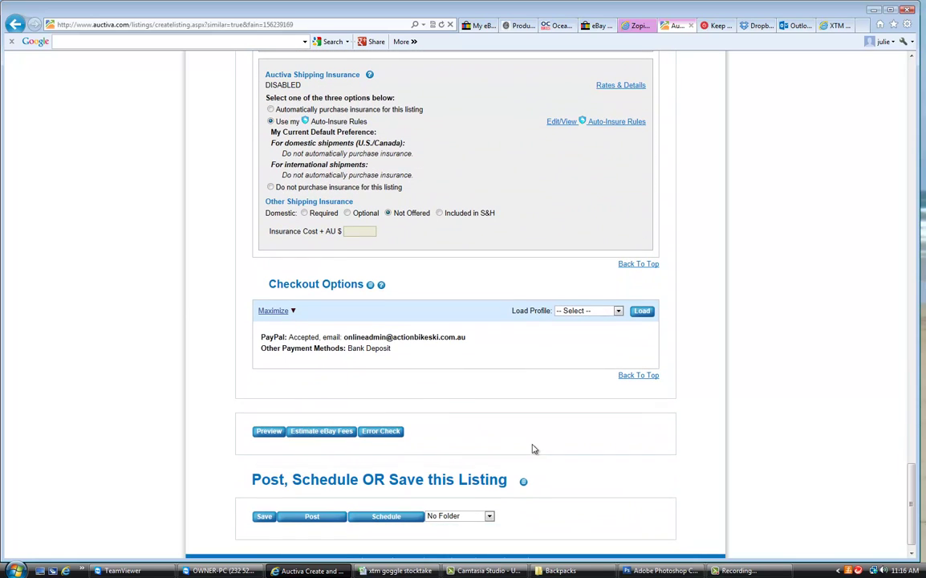
Load the '60 day exchange' checkout profile and confirm overwriting the checkout fields
click(275, 315)
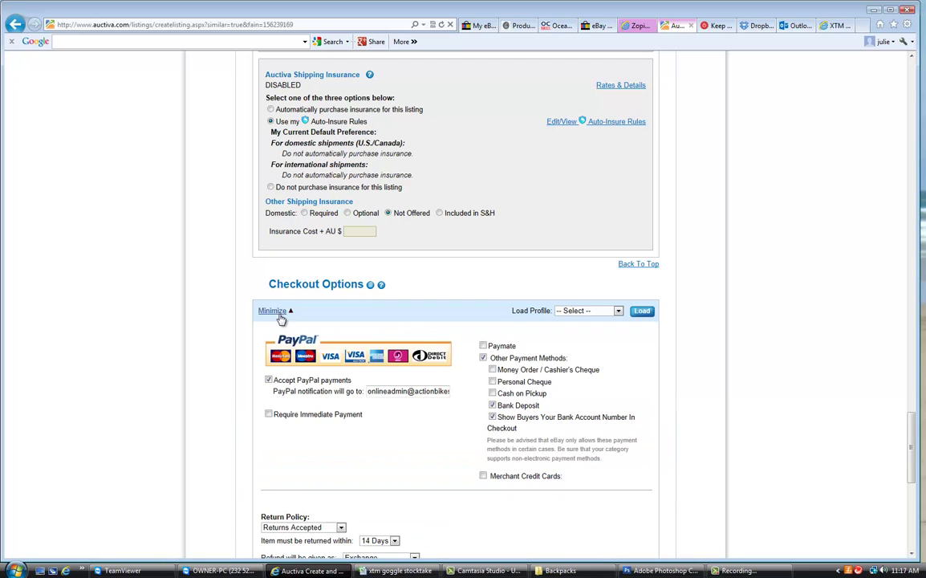
scroll(742, 447, down, 1)
scroll(742, 446, down, 2)
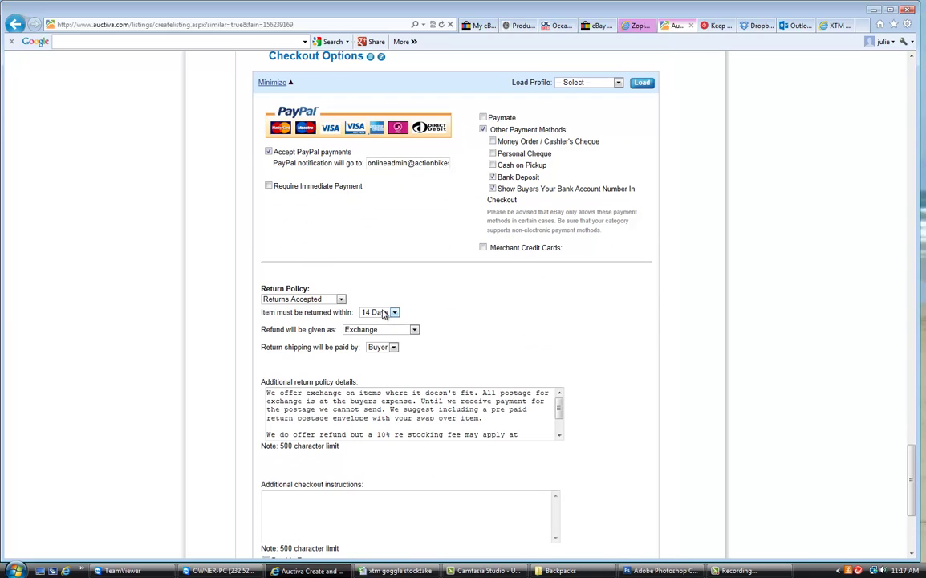
click(565, 83)
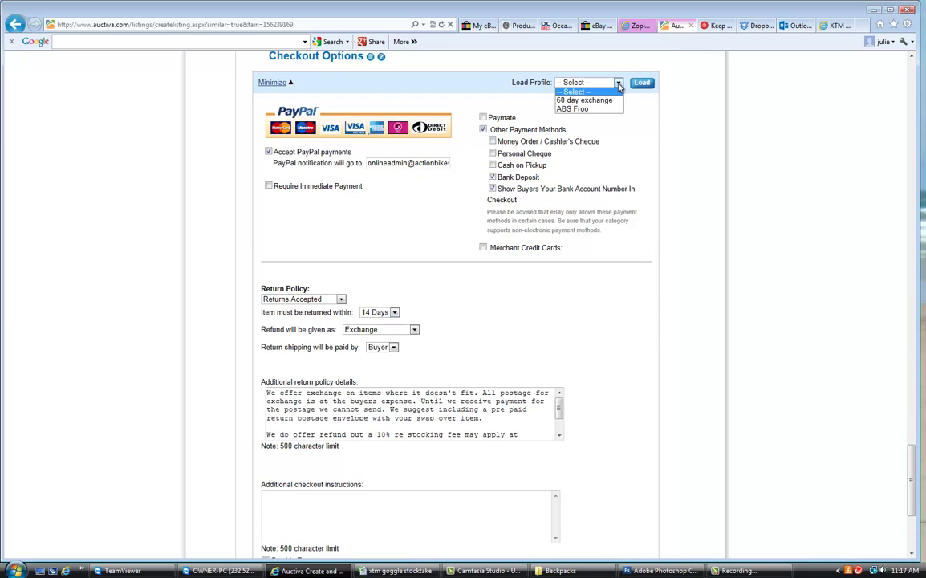
click(602, 105)
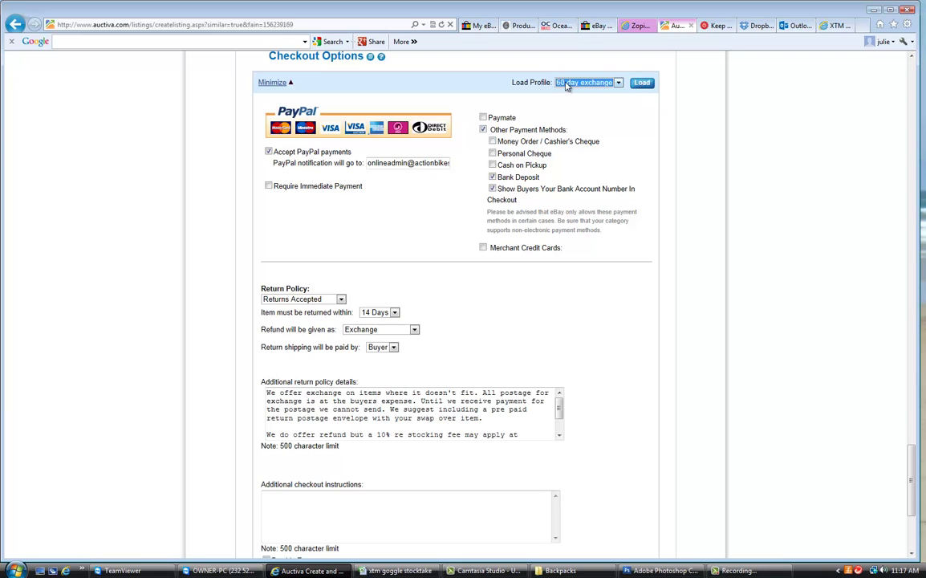
click(643, 85)
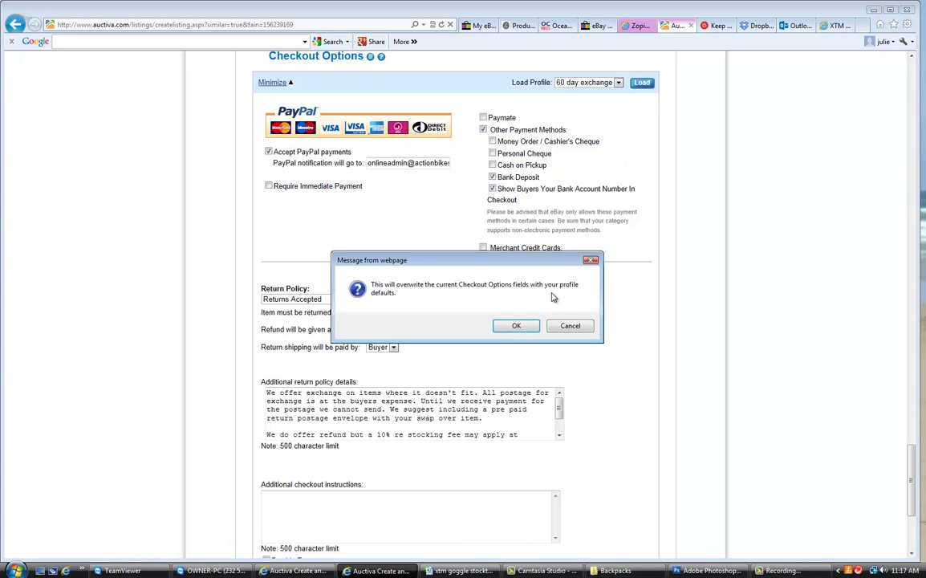
click(520, 326)
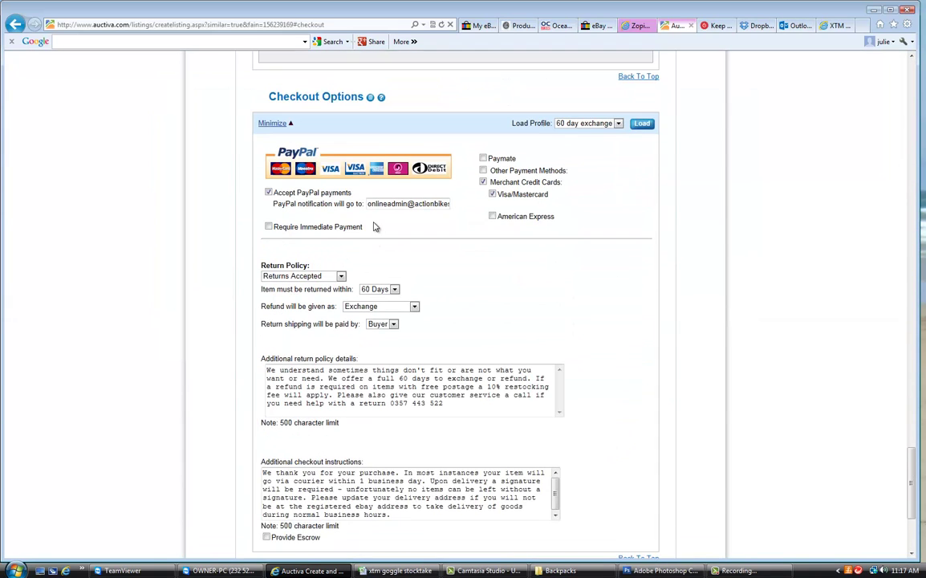
scroll(373, 227, down, 1)
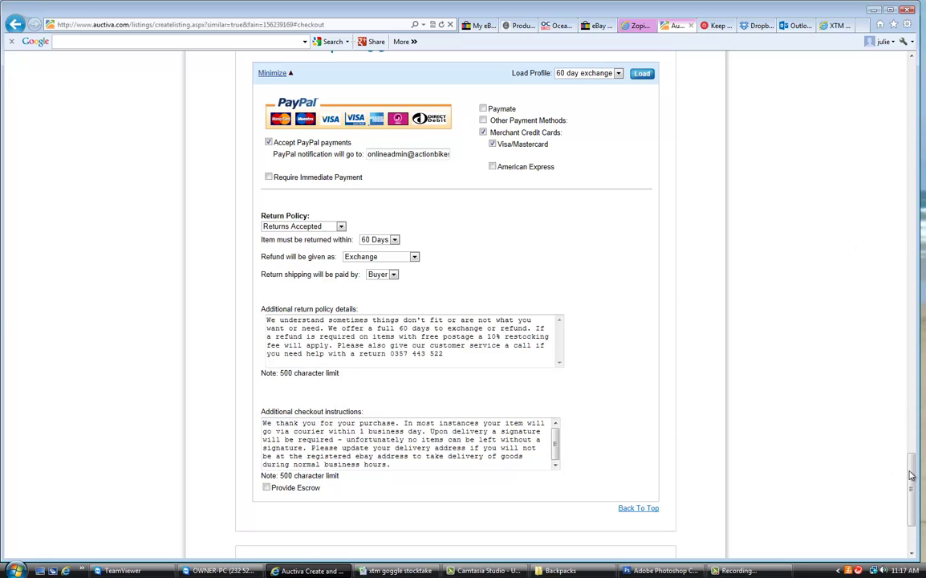
scroll(821, 433, down, 3)
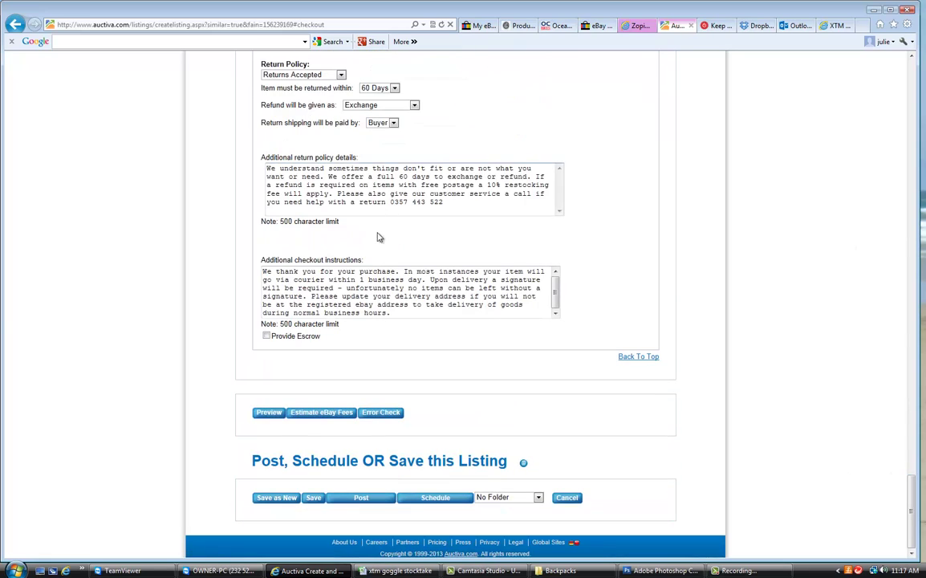
Post the kids' gloves listing to eBay
click(365, 501)
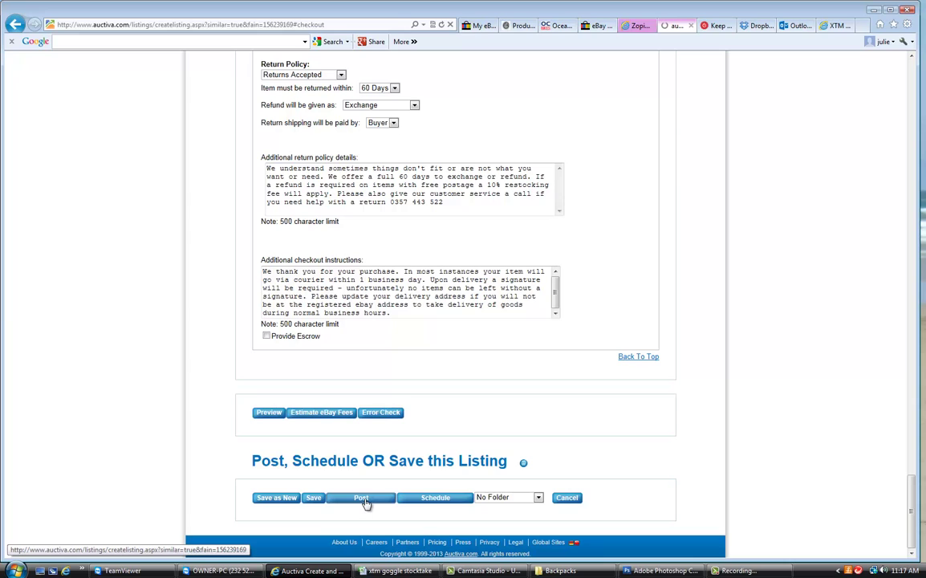
click(362, 498)
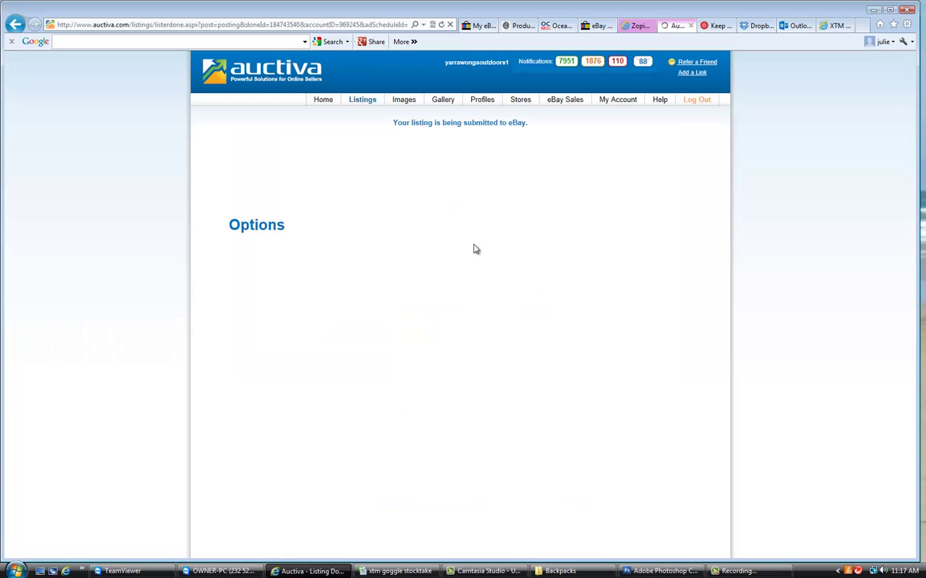
Go to My eBay and open the Active listings under Selling Manager Pro
click(477, 26)
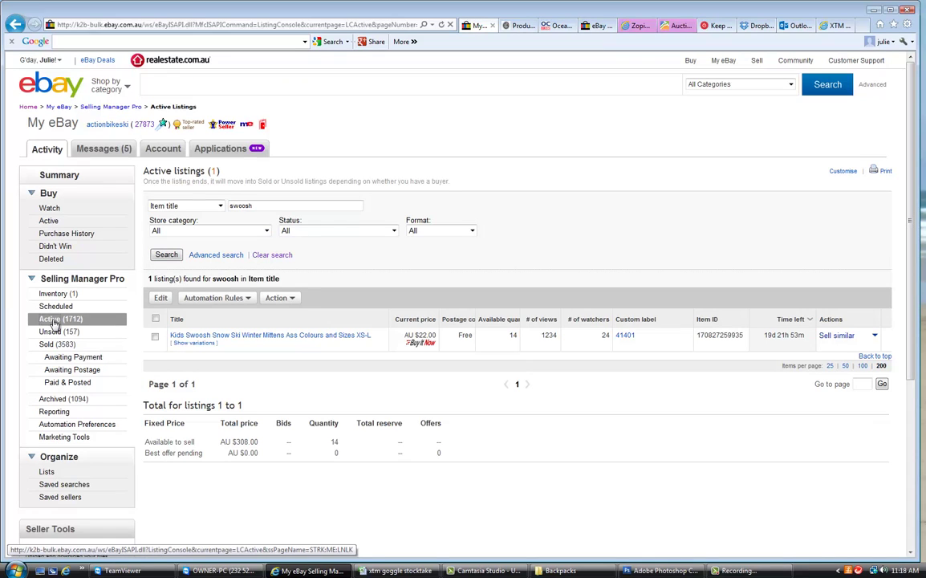
click(76, 322)
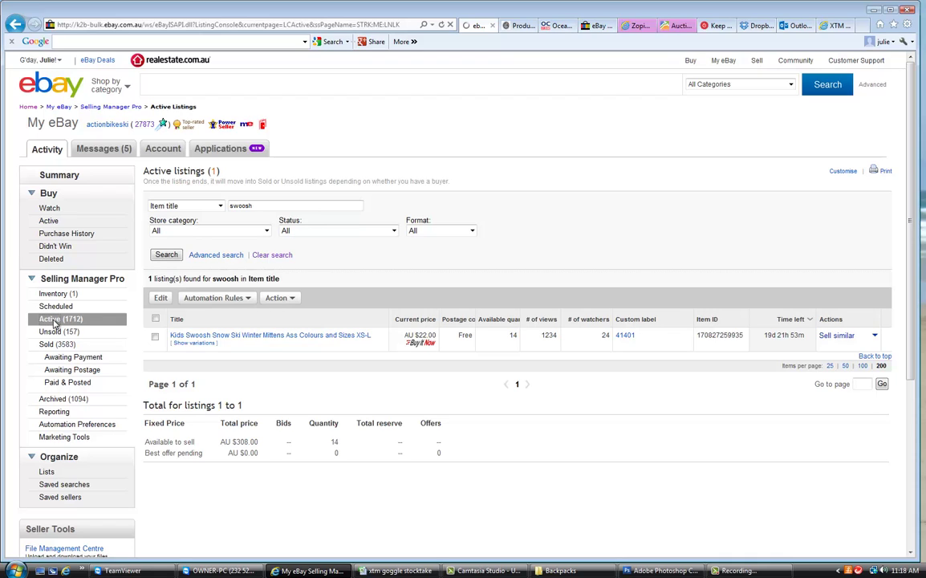
Give the XTM Swoosh kids' gloves listing the custom label 41401
click(55, 321)
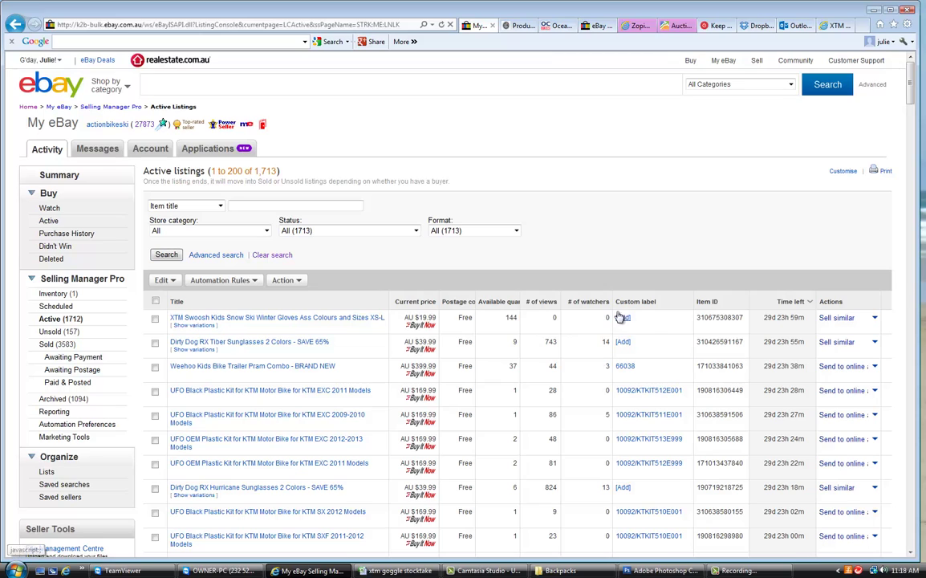
click(624, 319)
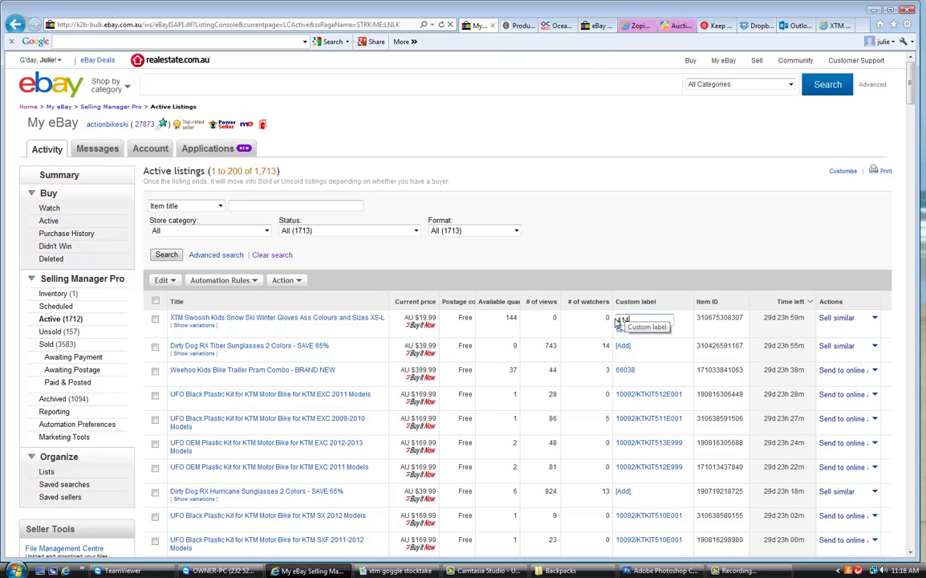
text(11401)
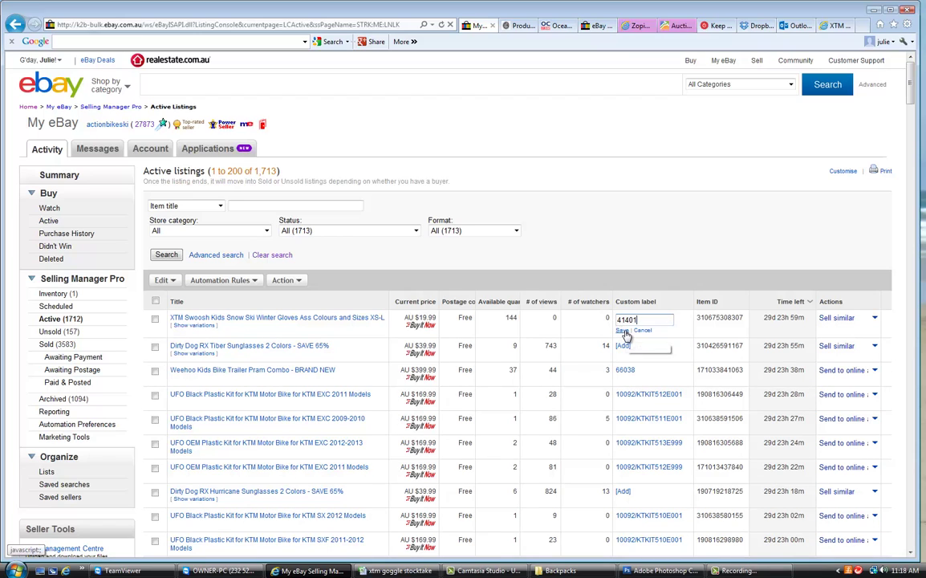
click(621, 330)
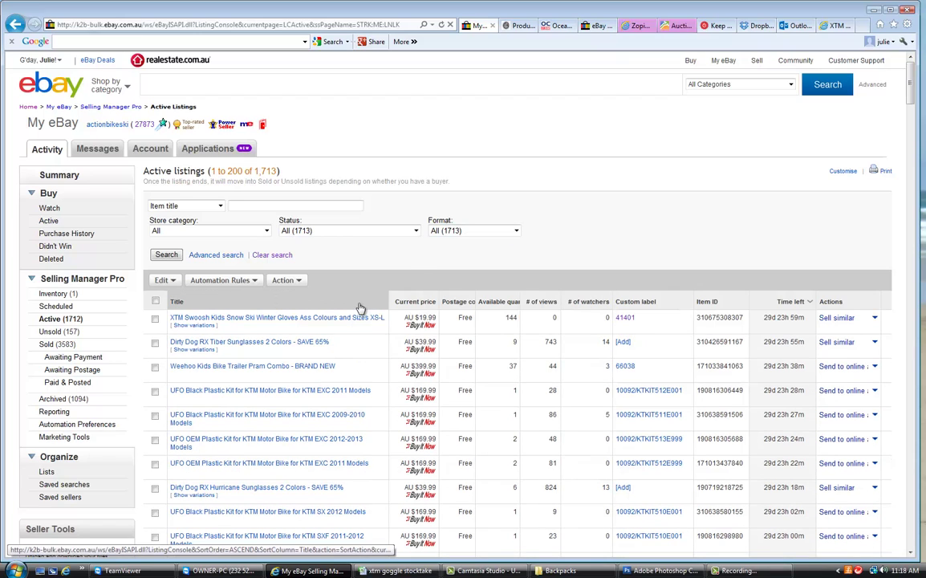